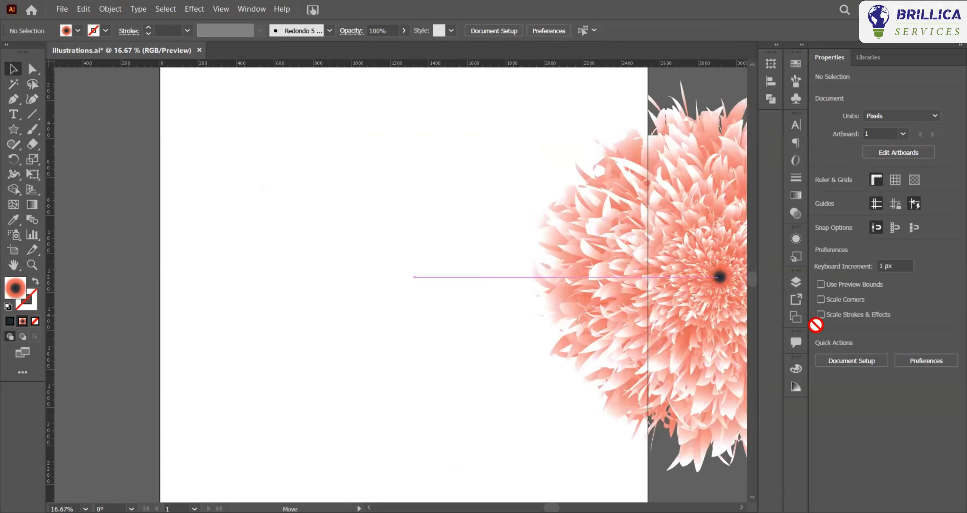
- Move the finished flower blend off the artboard's right side, to about X 3771 px, Y 1319 px, leaving the artboard empty
left_click_drag(277, 221, 261, 219)
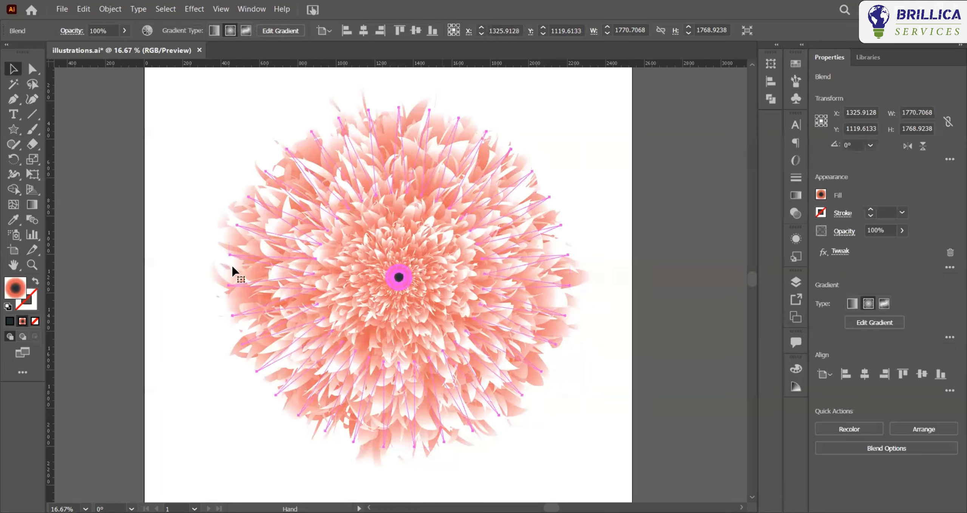
left_click_drag(231, 265, 690, 312)
left_click_drag(132, 226, 352, 190)
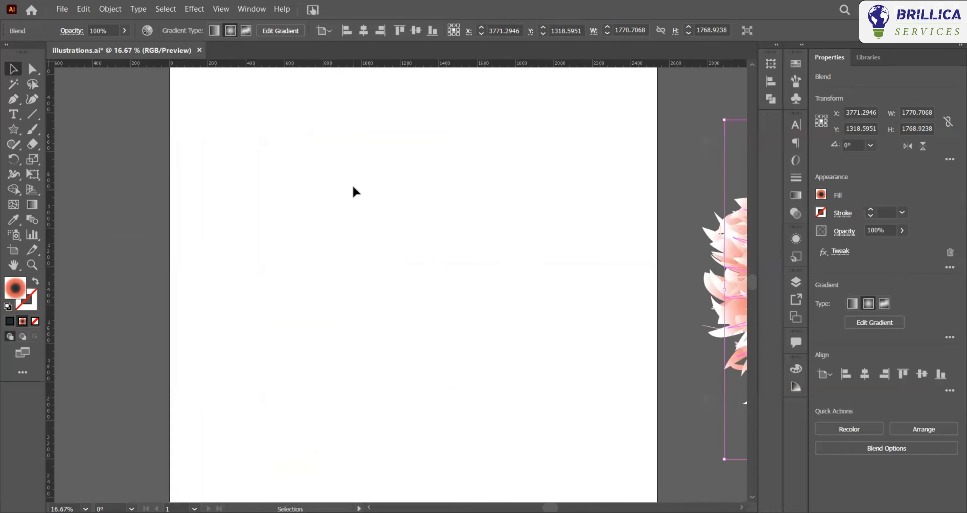
- Create a 40-point star on the artboard with Radius 1 of 886.2458 px and Radius 2 of 443.1229 px
left_click(14, 130)
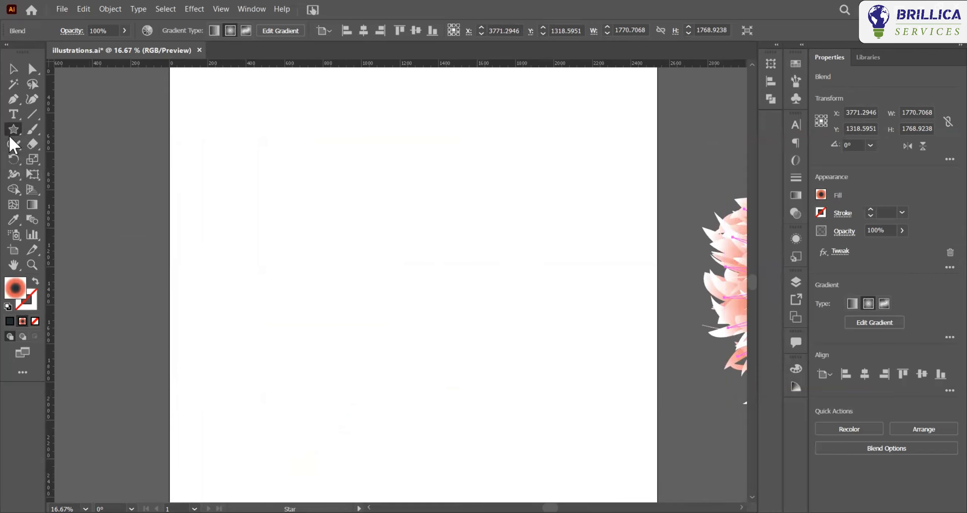
left_click_drag(9, 135, 50, 192)
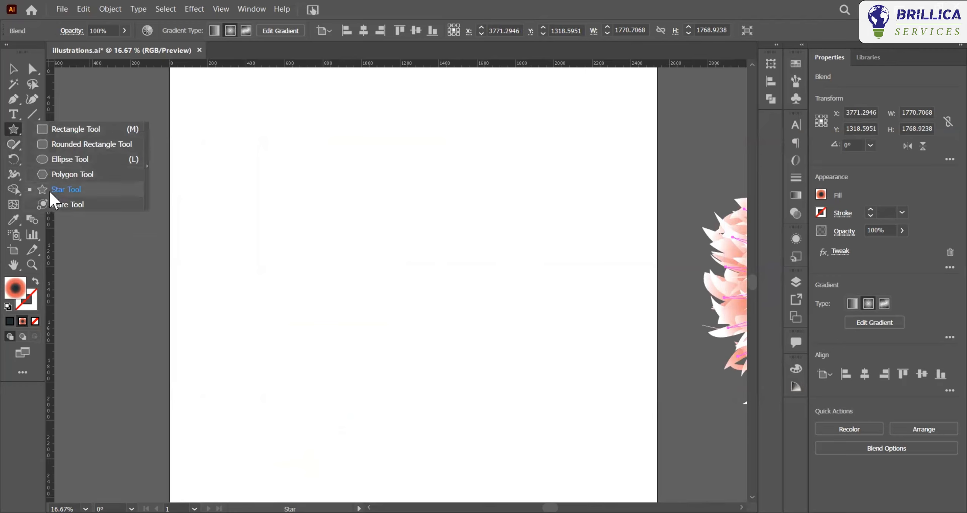
left_click(50, 191)
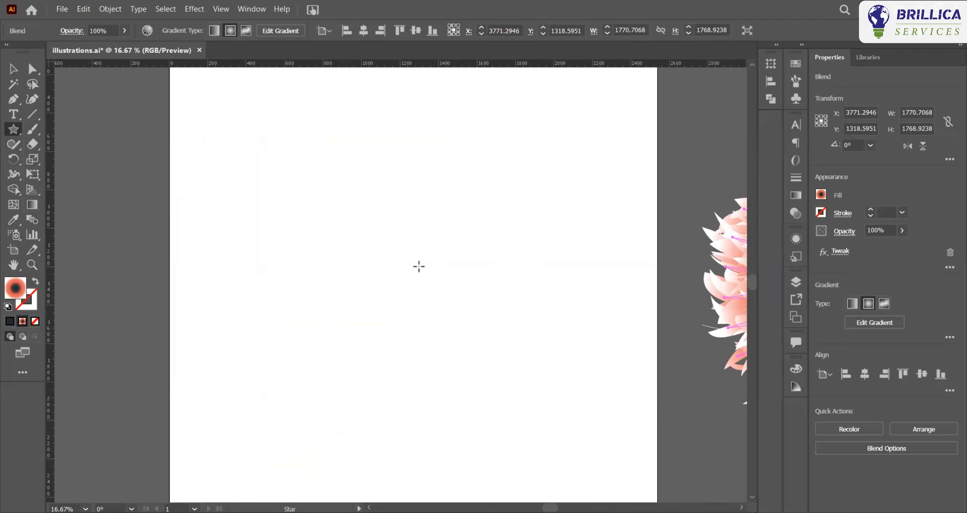
left_click(394, 266)
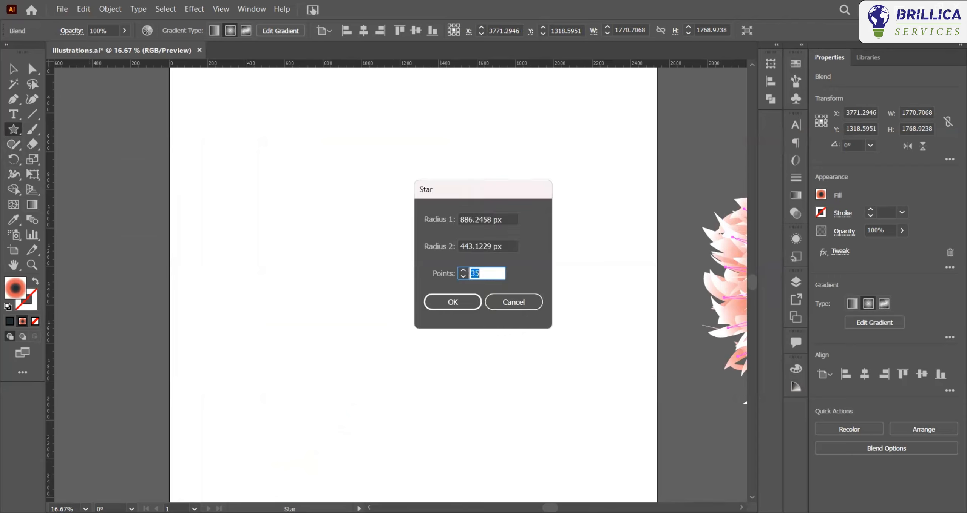
type("40")
left_click(445, 308)
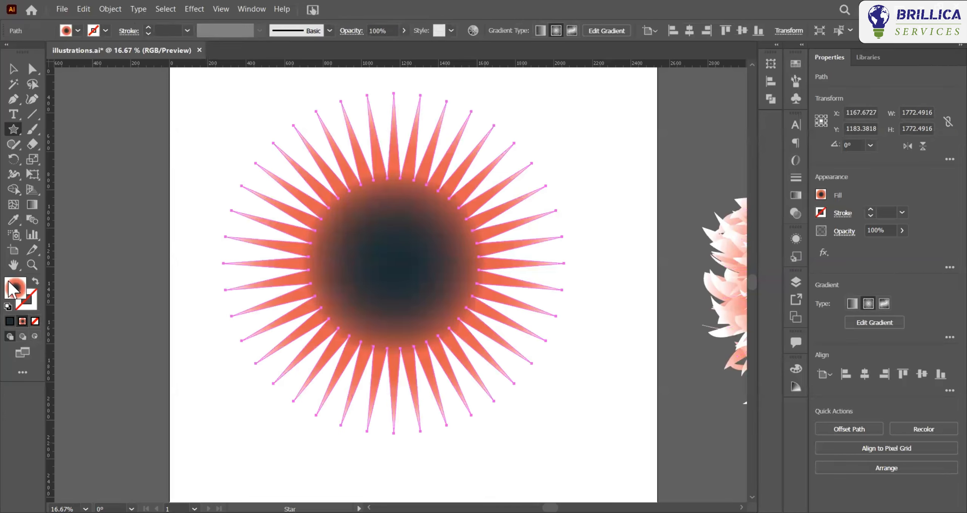
- Give the star a solid dark colour and swap fill and stroke, leaving a dark 1 pt outline without fill
left_click(10, 322)
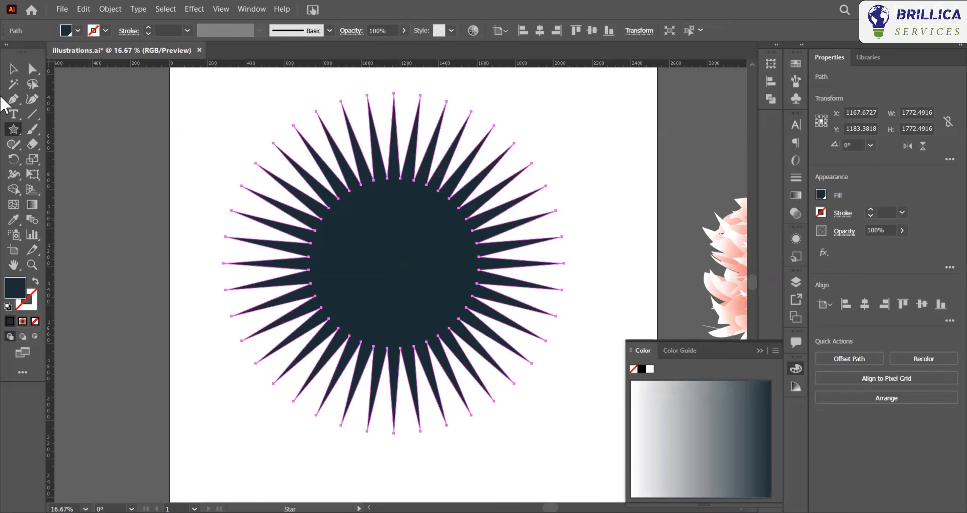
key("shift+x")
key("v")
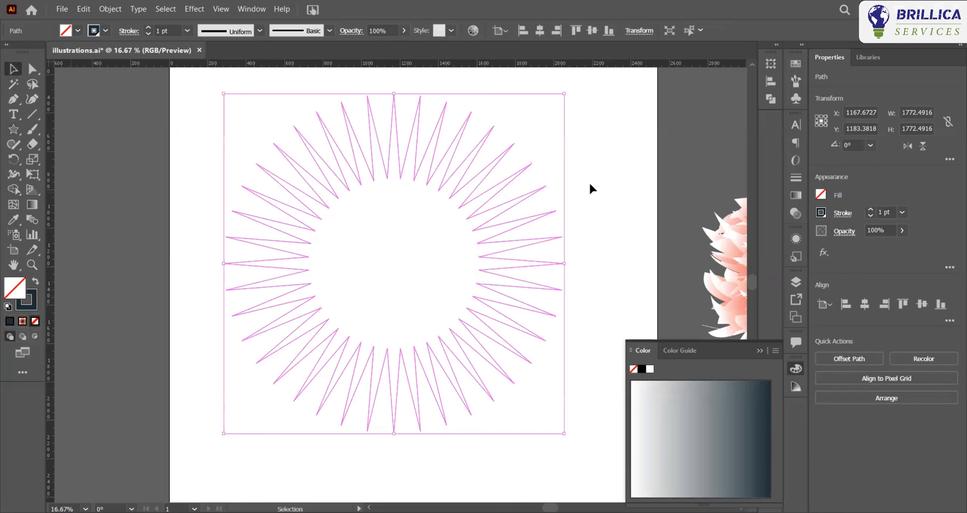
- Put away the colour settings and move the star about 101 px right and 49 px down, toward the artboard's centre
left_click_drag(398, 281, 480, 344)
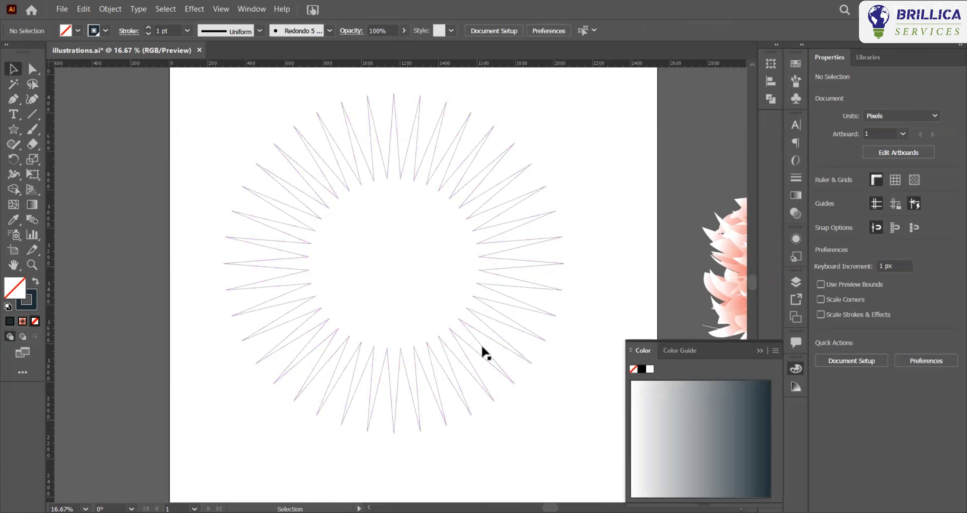
left_click(482, 347)
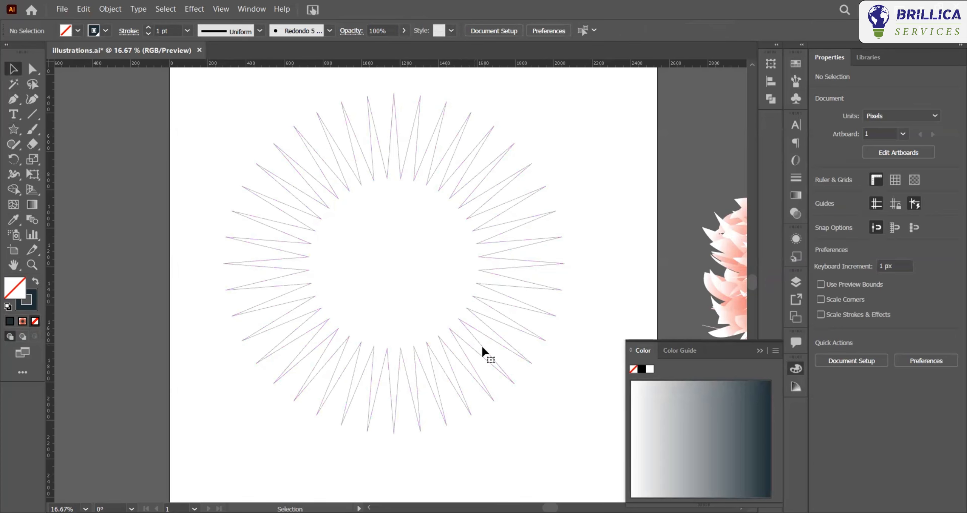
left_click(761, 354)
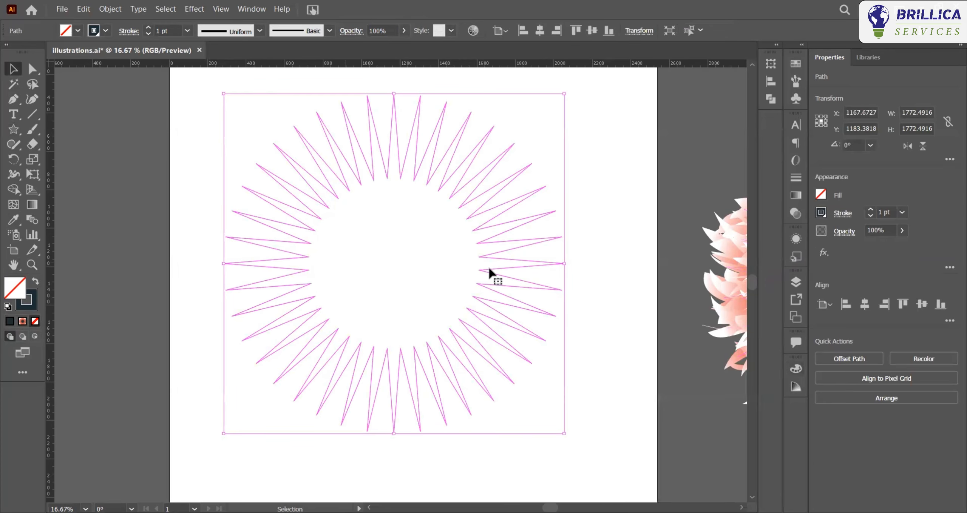
left_click_drag(498, 268, 517, 277)
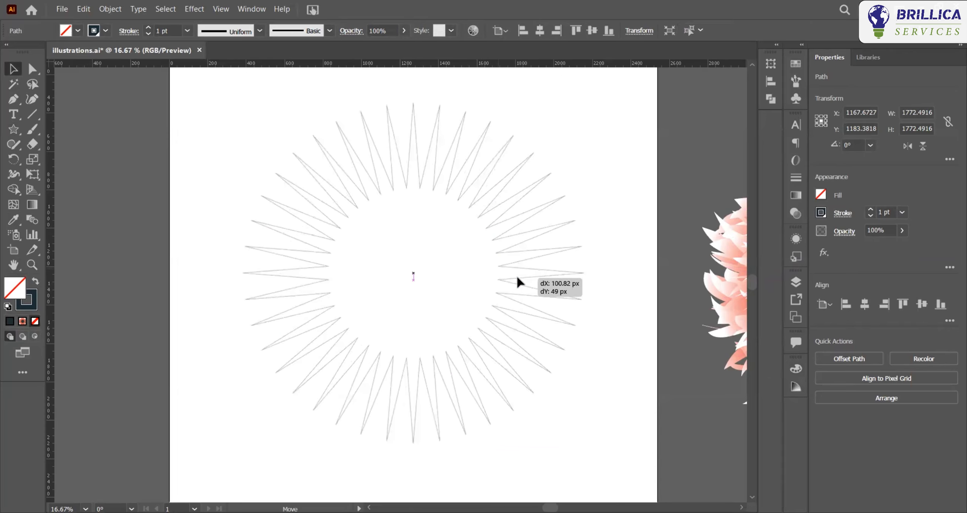
left_click_drag(517, 278, 517, 278)
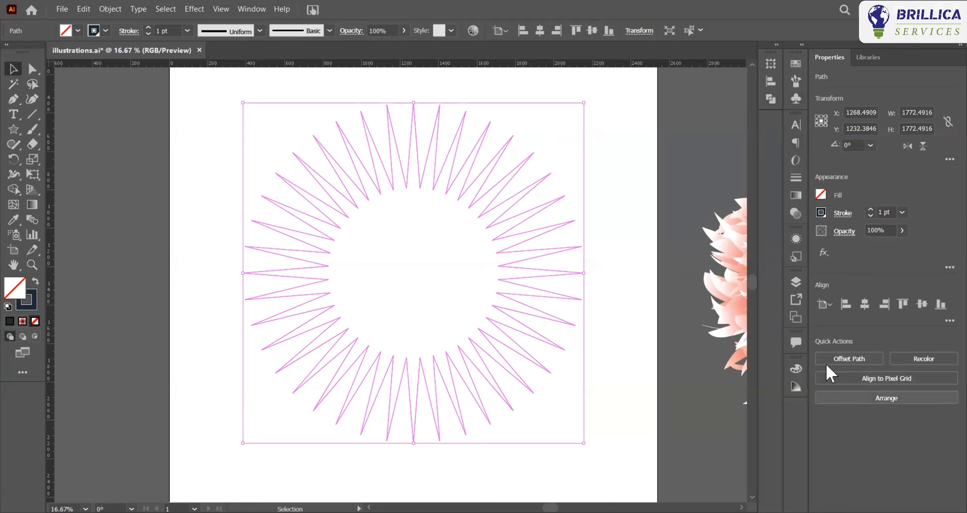
- Open the gradient settings as a floating panel beside the star and apply a radial gradient to the star's fill
left_click(251, 10)
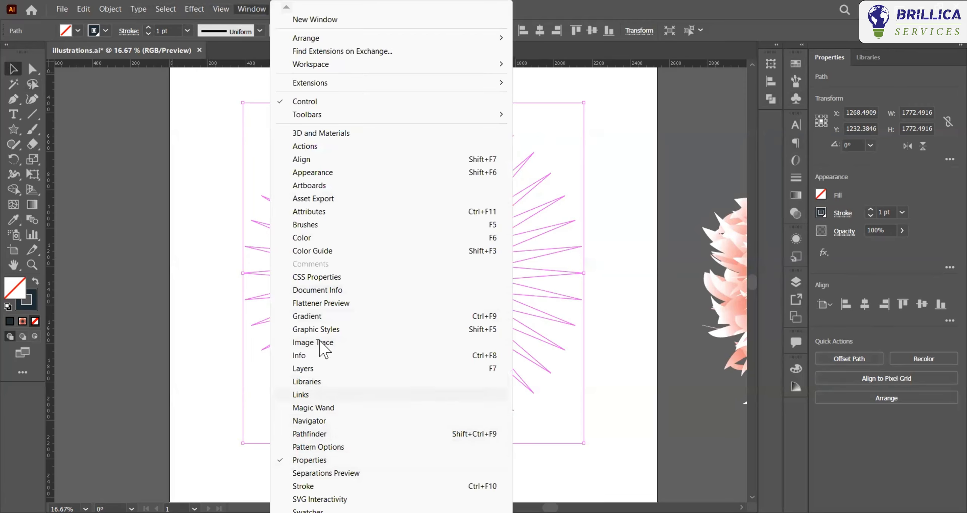
left_click(328, 318)
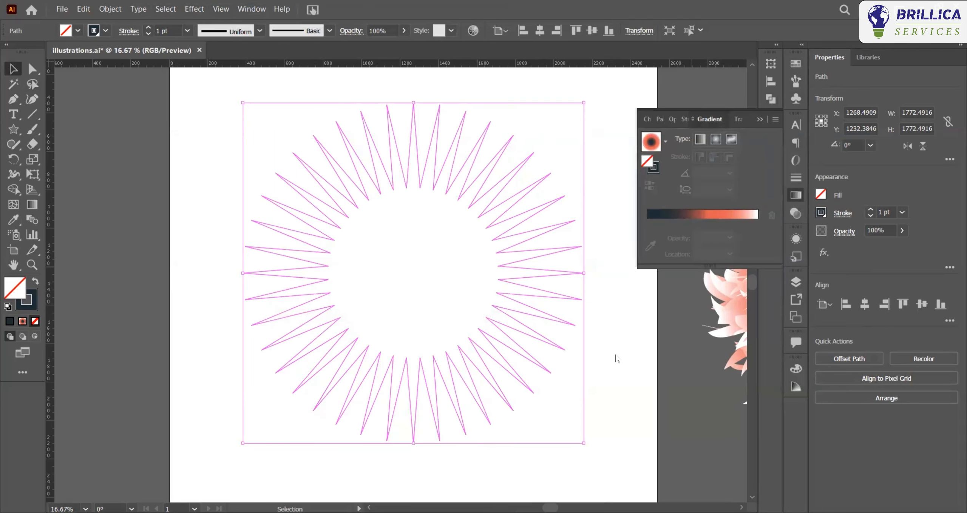
left_click_drag(708, 119, 622, 337)
left_click(759, 119)
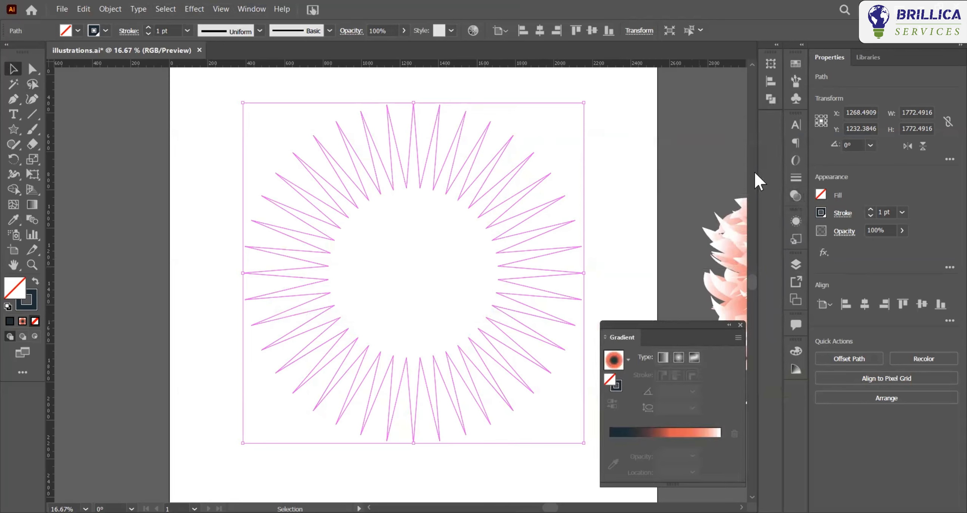
left_click_drag(710, 325, 750, 143)
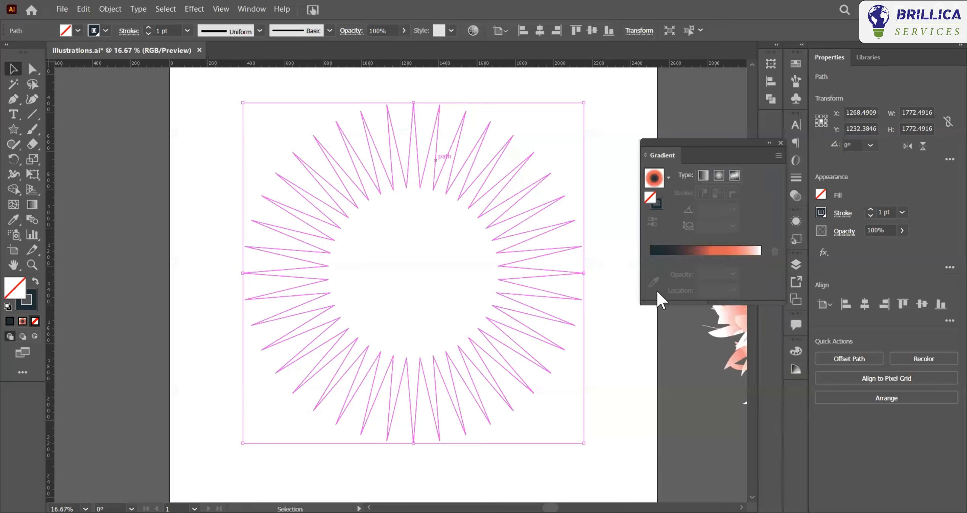
left_click(721, 176)
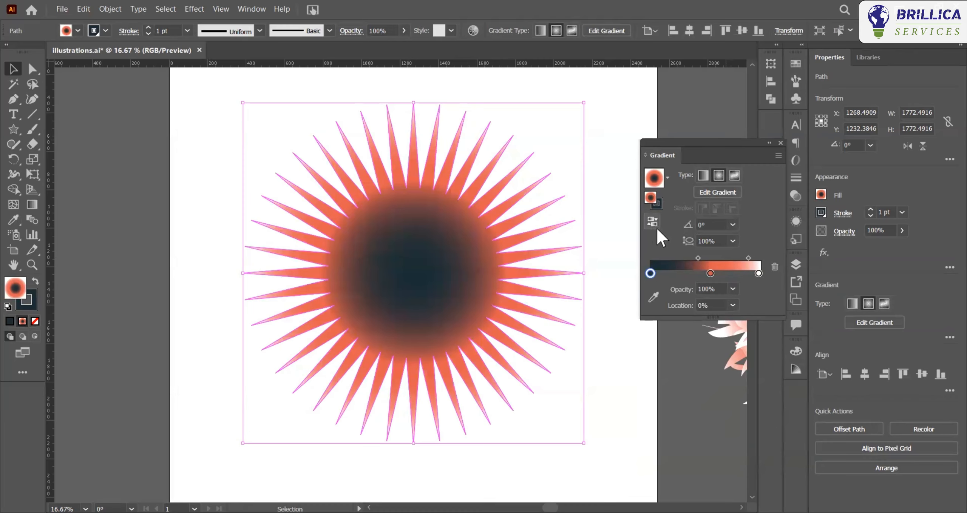
- Open the colour settings of the gradient's dark centre stop and switch its colour mode to RGB
left_click(710, 273)
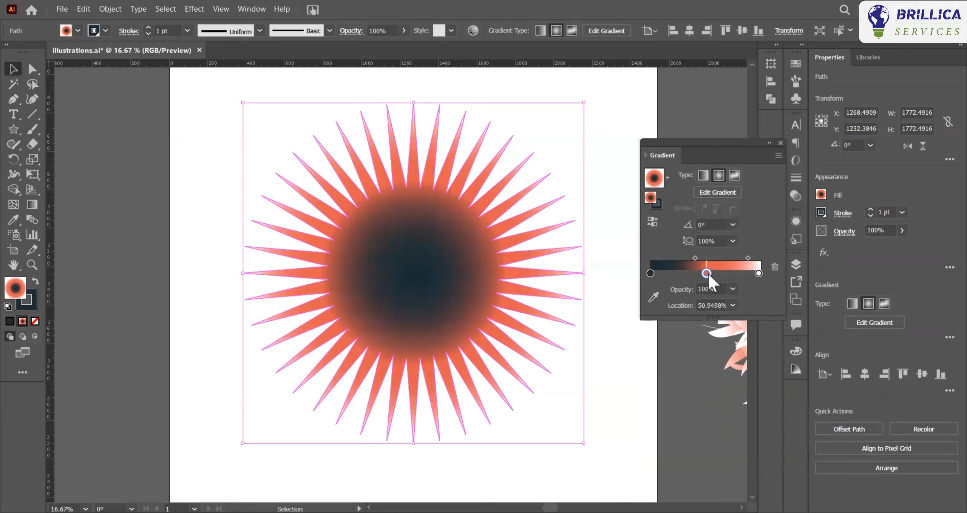
left_click(650, 273)
double_click(650, 273)
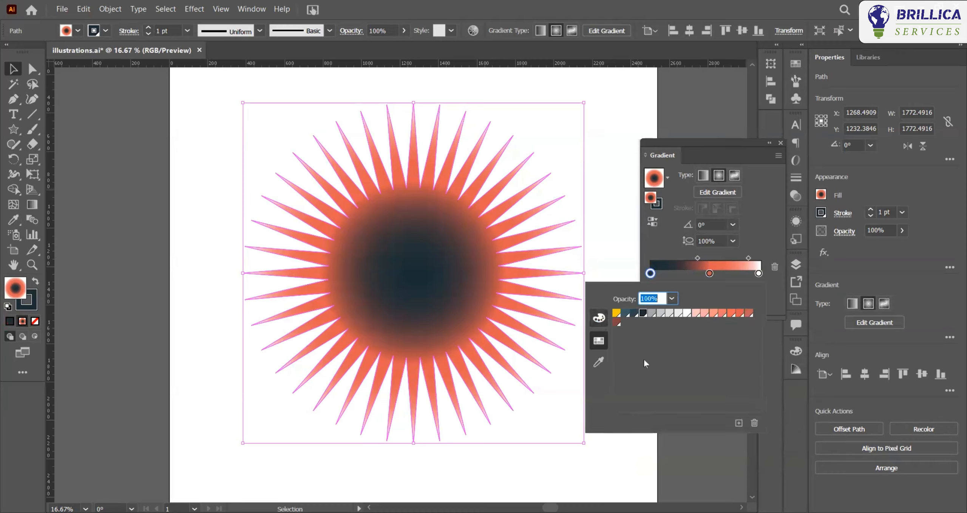
left_click(603, 319)
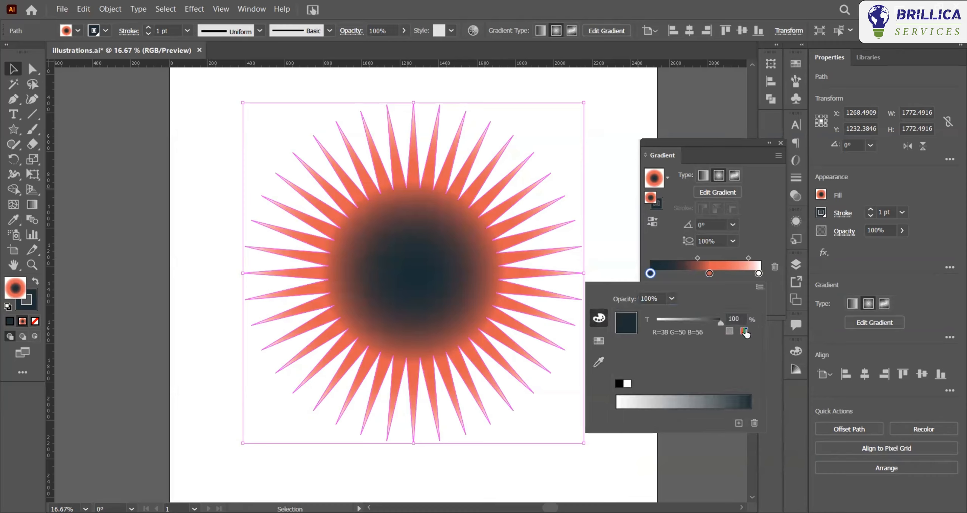
left_click(759, 289)
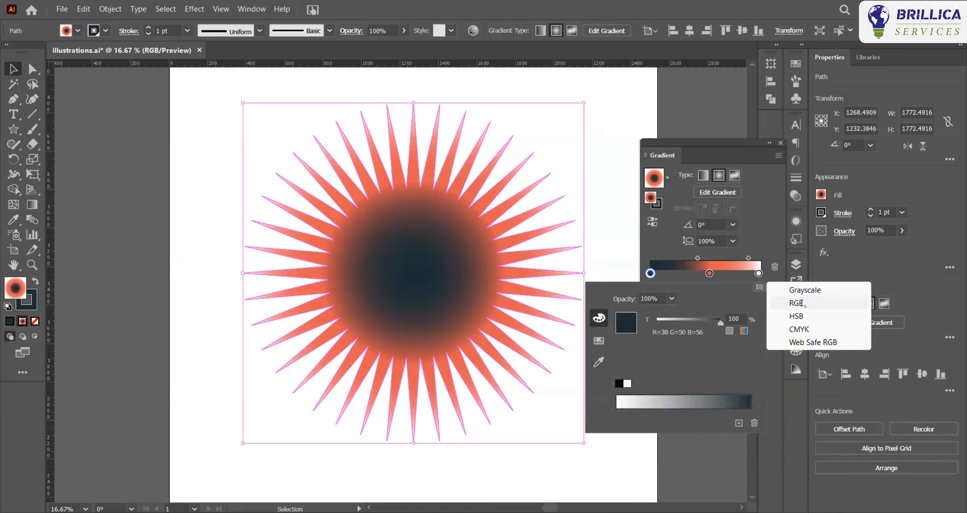
left_click(800, 304)
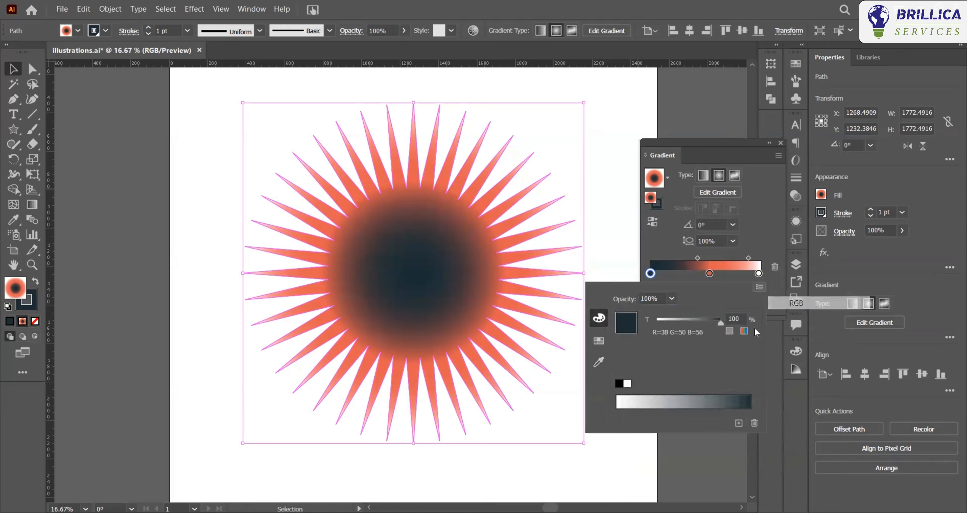
- Choose the Web Safe RGB colour mode for the dark centre stop and close its colour settings
left_click(603, 341)
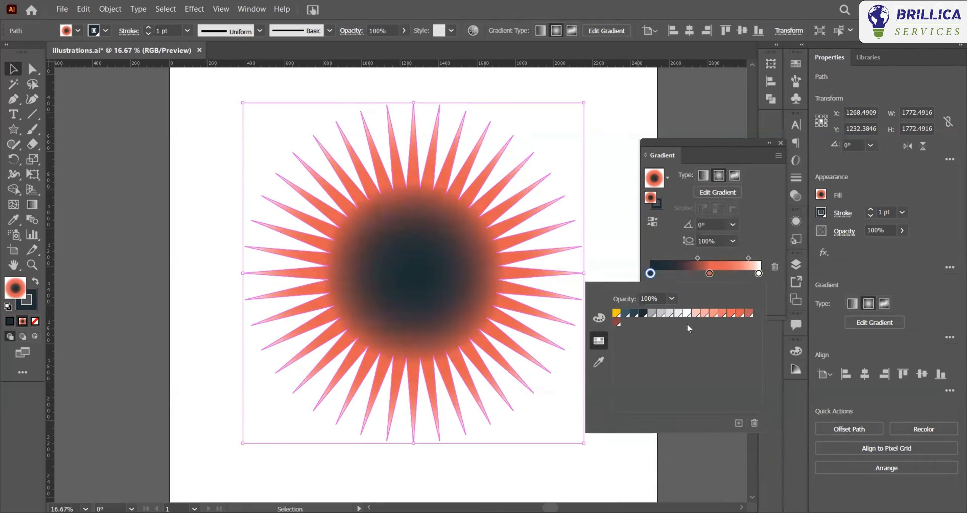
left_click(598, 319)
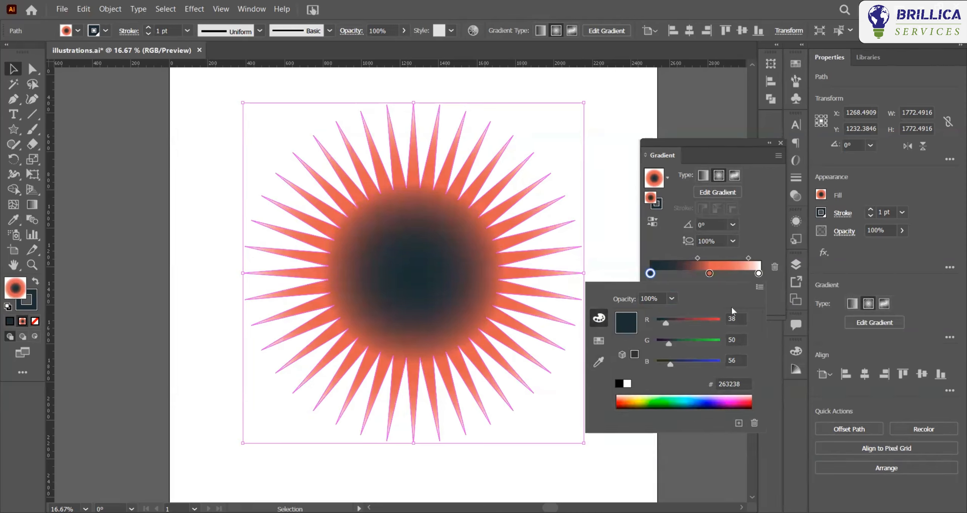
left_click(759, 288)
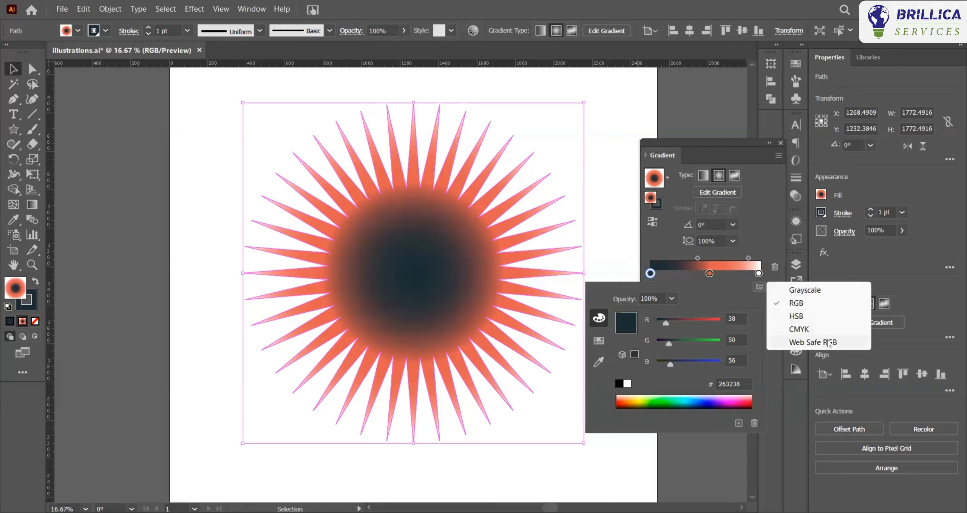
left_click(811, 343)
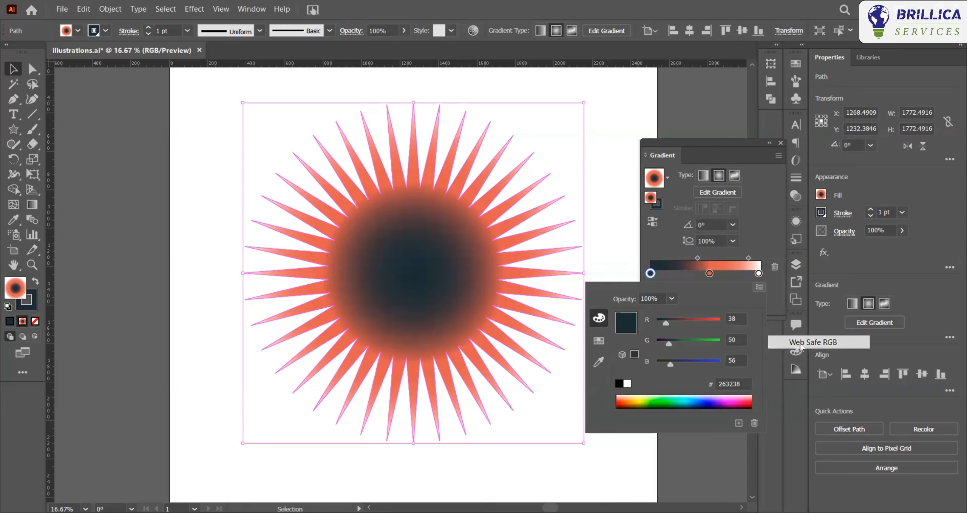
left_click(639, 218)
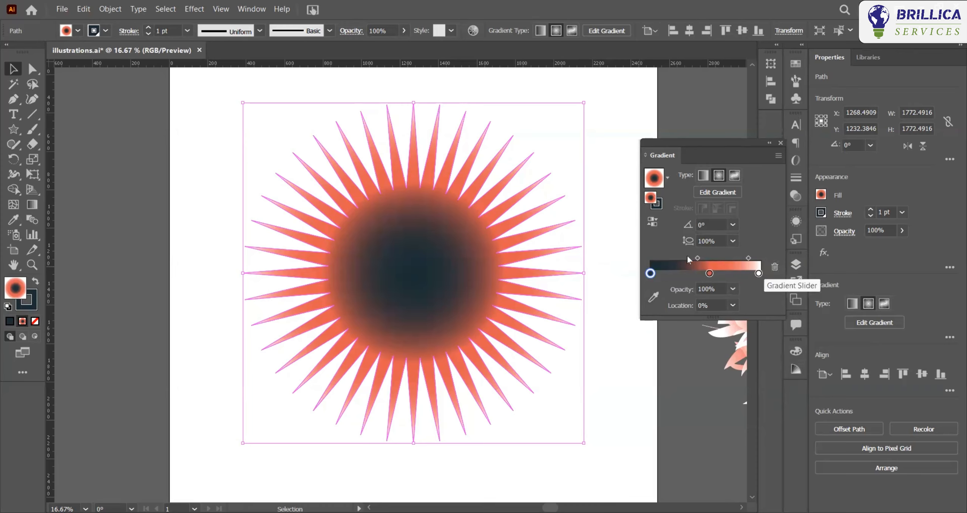
- Adjust the midpoint between the dark and coral stops and move the white outer stop to about 97.37%
mouse_move(697, 258)
left_mouse_down()
mouse_move(667, 256)
mouse_move(690, 259)
left_mouse_up()
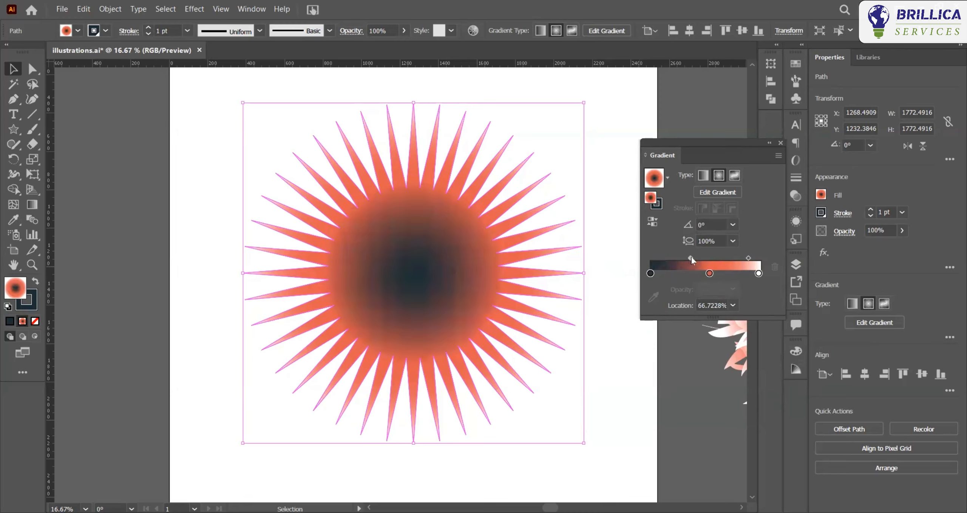
left_click_drag(691, 259, 756, 277)
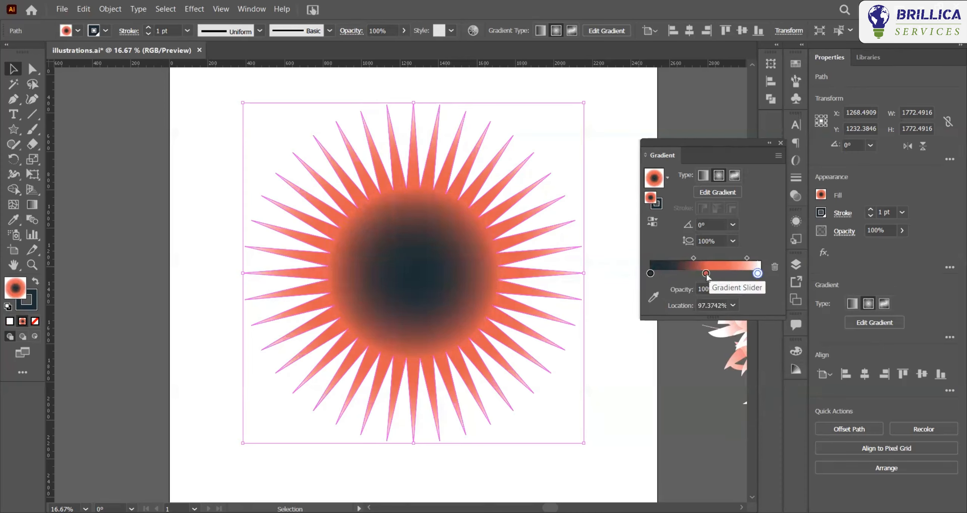
- Add gradient stops at about 76.03% and 63.52%, and recolour the 63.52% stop dark purple with hex 37007f
left_click(734, 274)
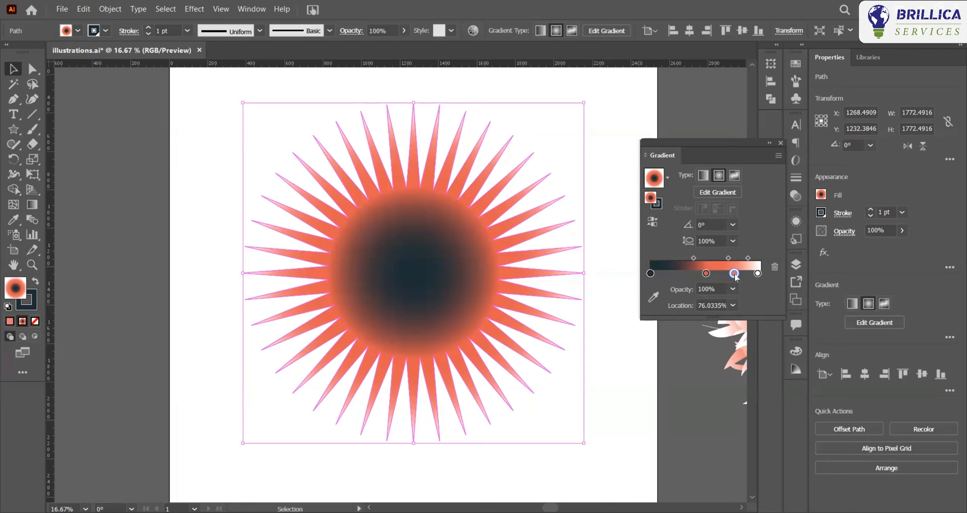
left_click_drag(734, 275, 721, 274)
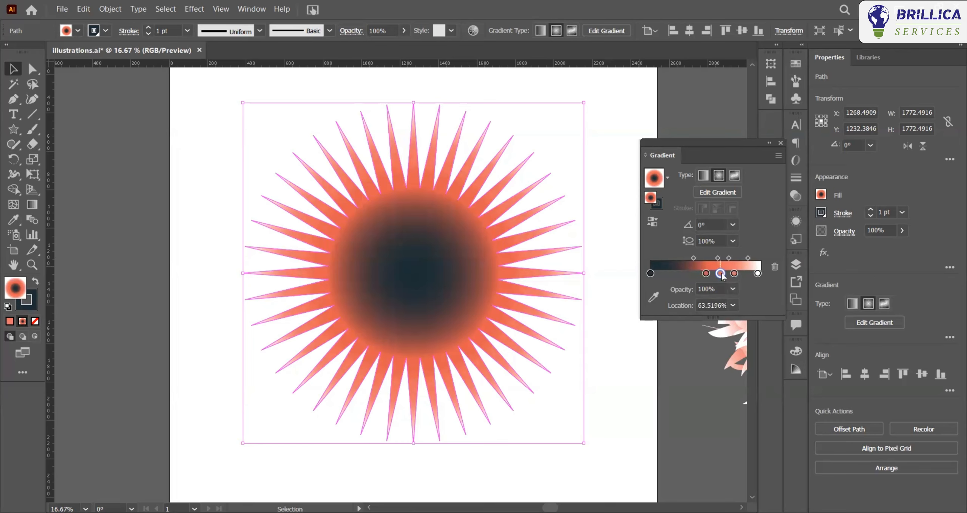
double_click(720, 274)
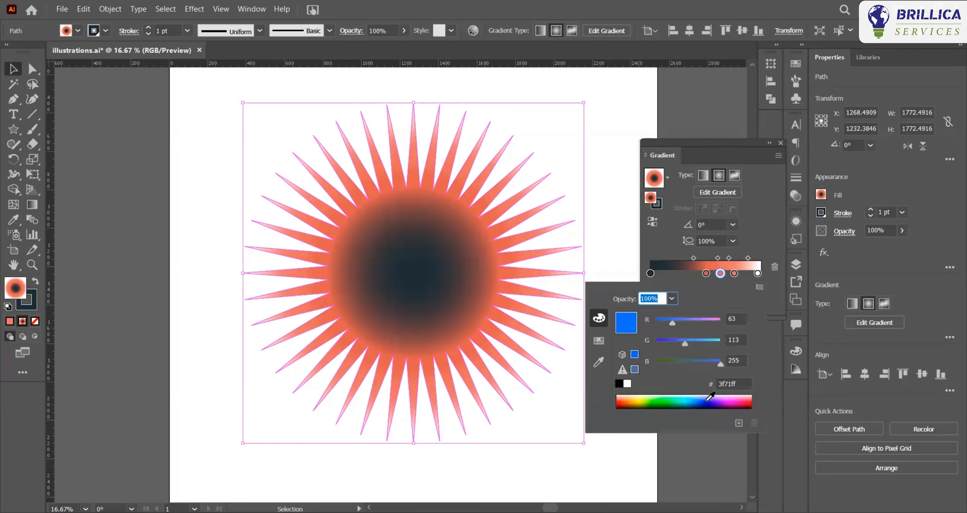
left_click(711, 399)
left_click(715, 405)
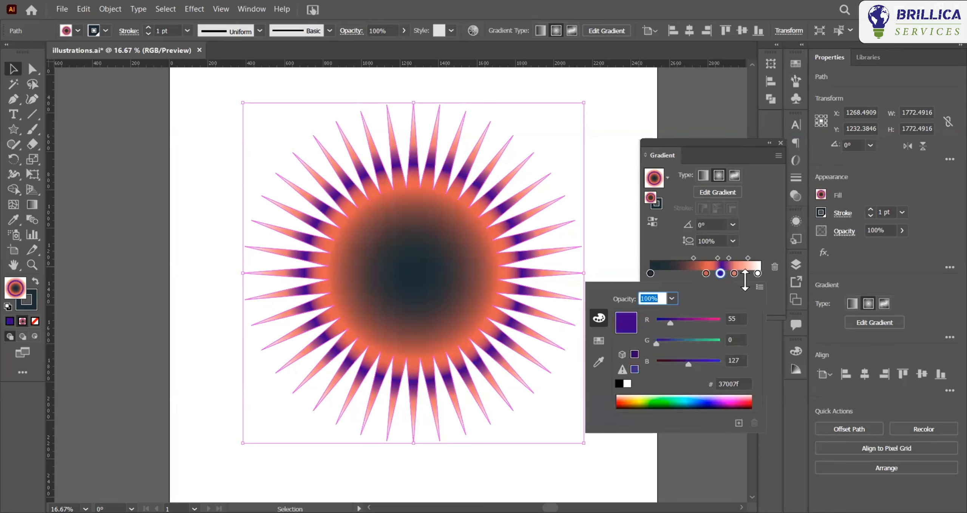
- Remove both coral stops from the star's gradient and move the purple stop to about 69.33%
left_click_drag(733, 274, 758, 385)
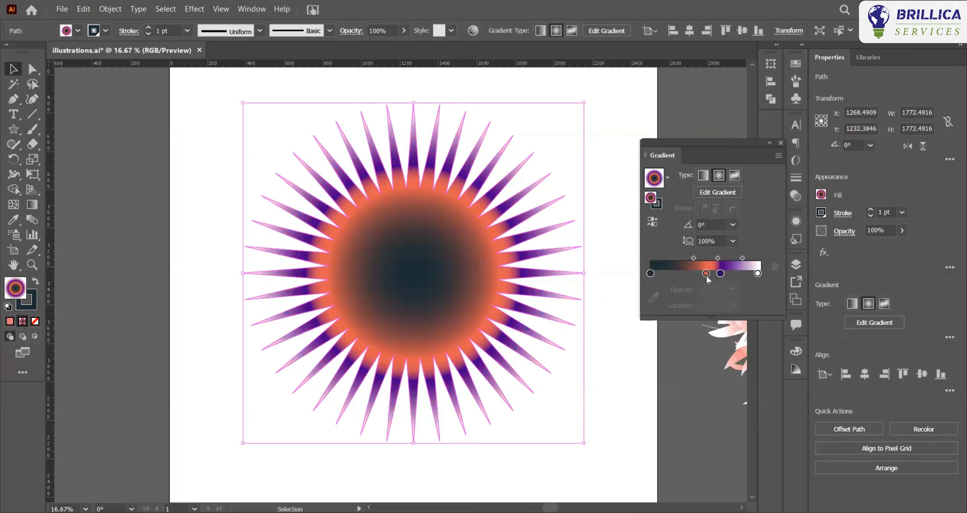
left_click_drag(720, 274, 727, 278)
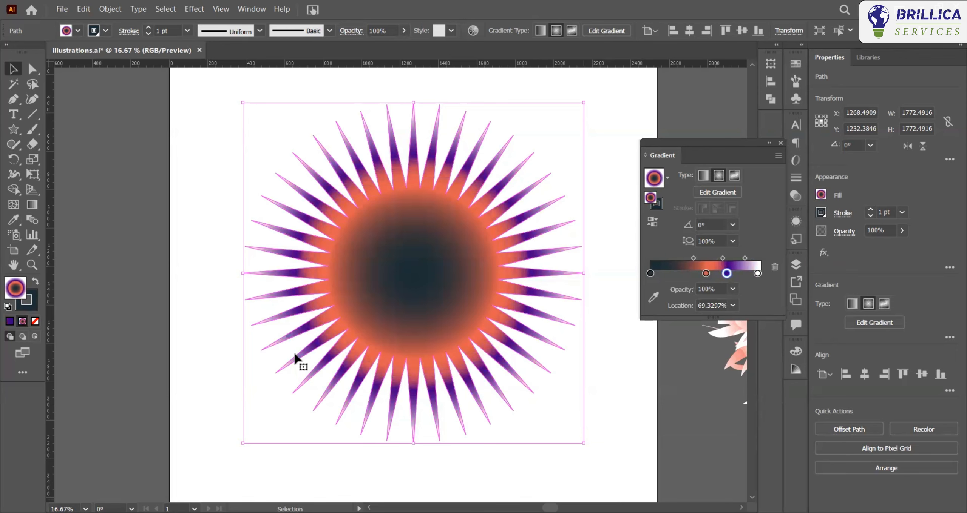
left_click(709, 274)
left_click_drag(709, 274, 713, 385)
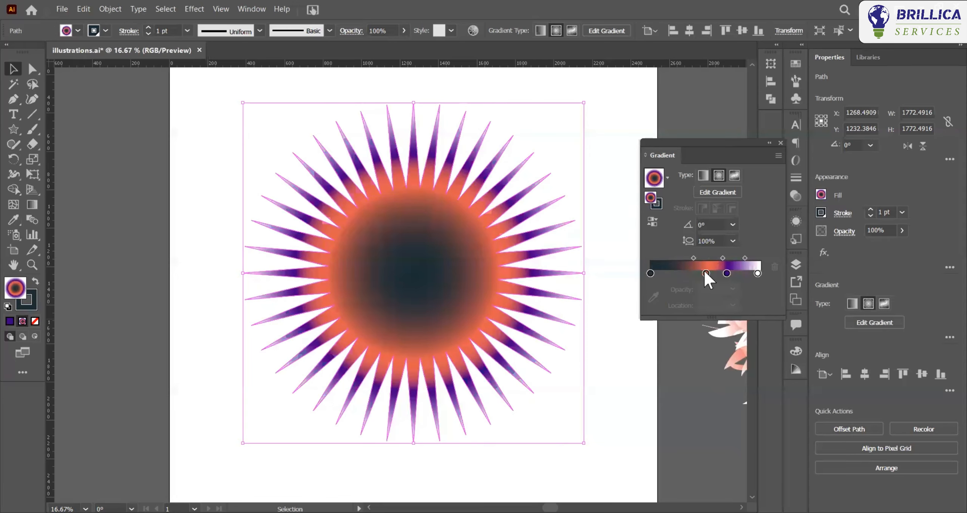
left_click_drag(705, 274, 682, 467)
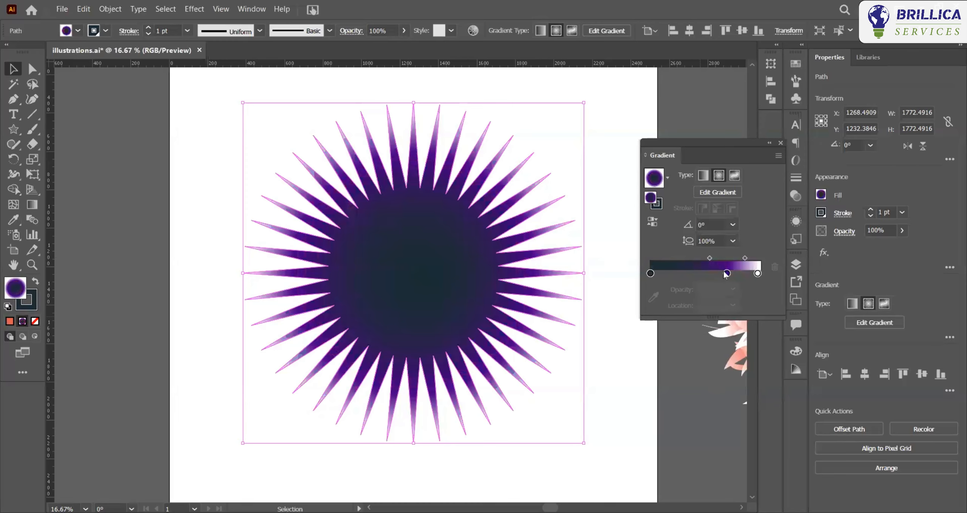
- Move the purple stop to about 54.13% and shift the midpoint between purple and white to about 83.06%
left_click_drag(725, 274, 707, 283)
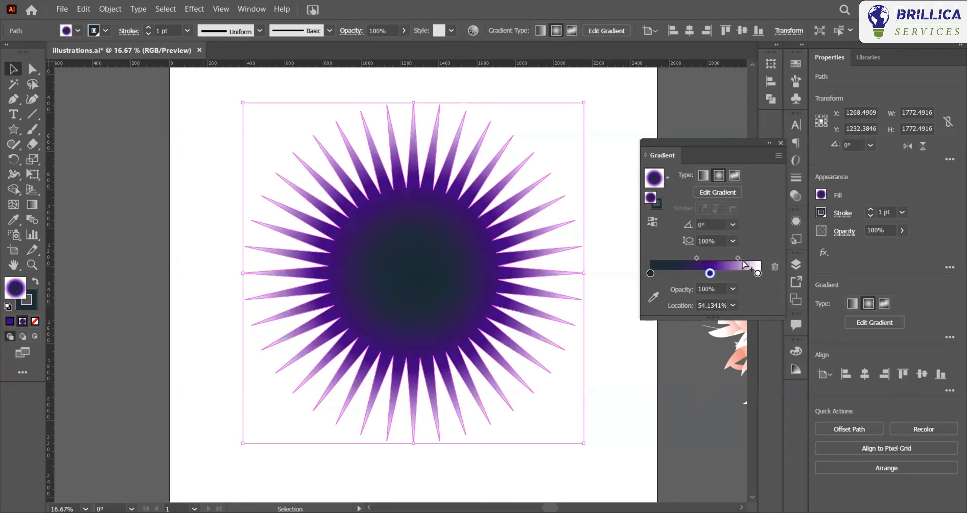
left_click_drag(736, 259, 750, 259)
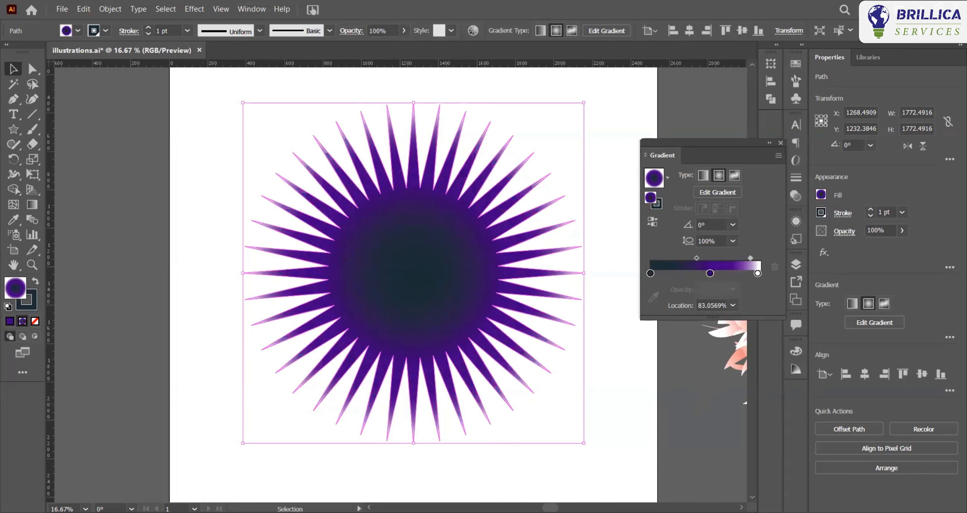
scroll(468, 298, "down", 1)
left_click(637, 397)
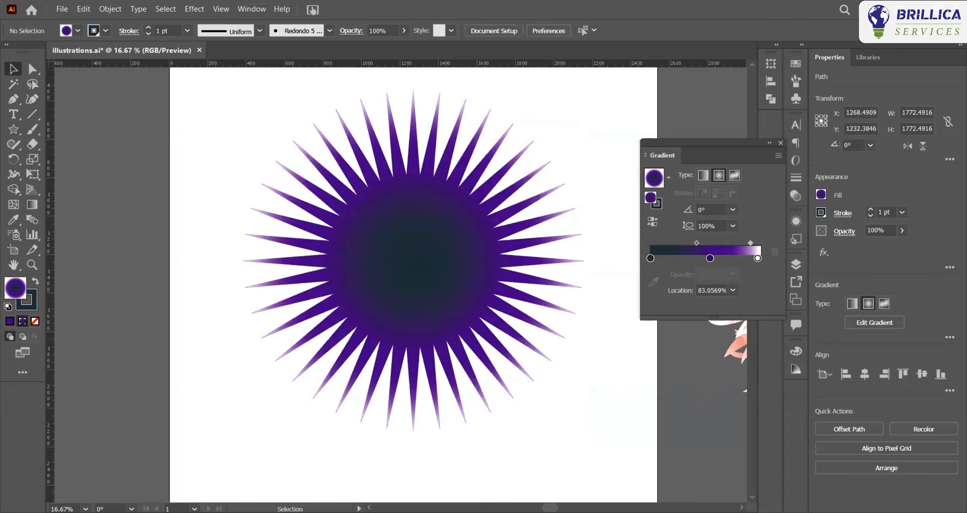
- Copy the star, paste the copy in front, and scale it down around its centre to about 139 px wide
left_click(395, 203)
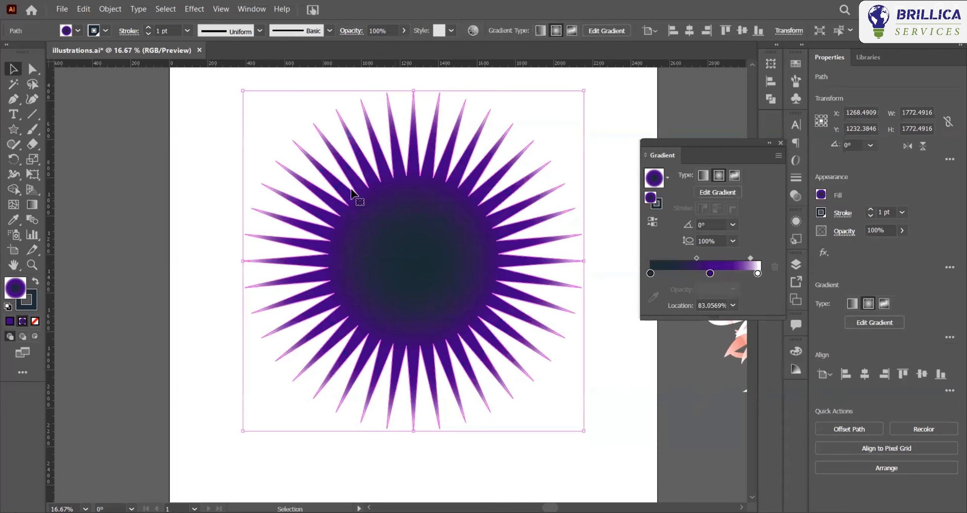
left_click(83, 9)
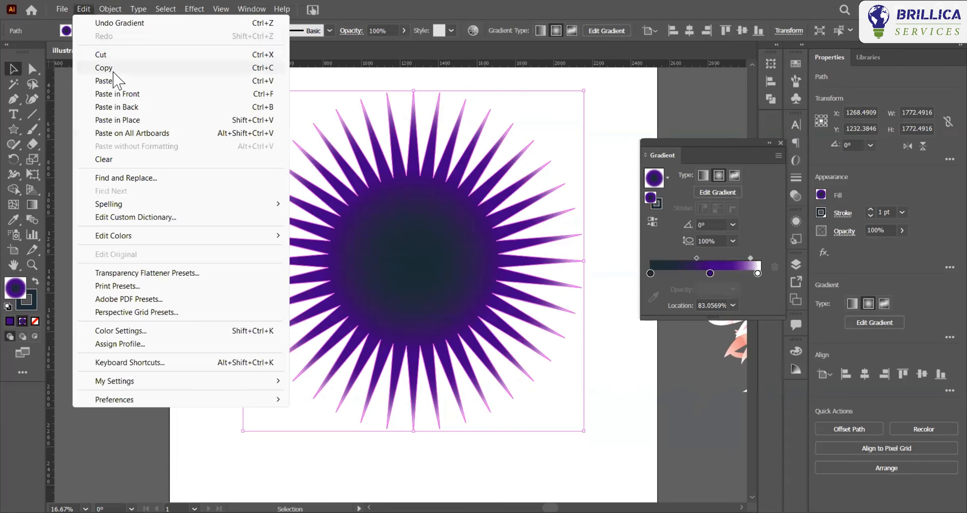
left_click(110, 69)
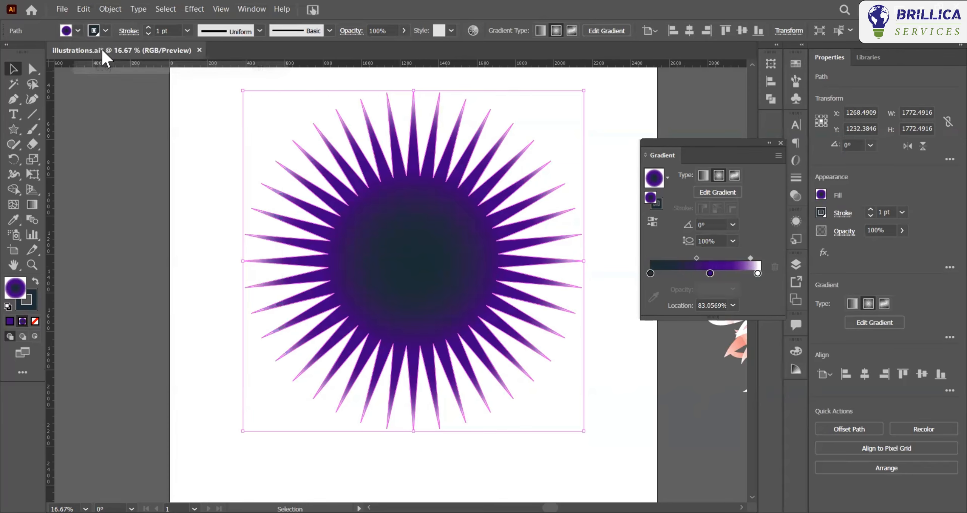
left_click(82, 9)
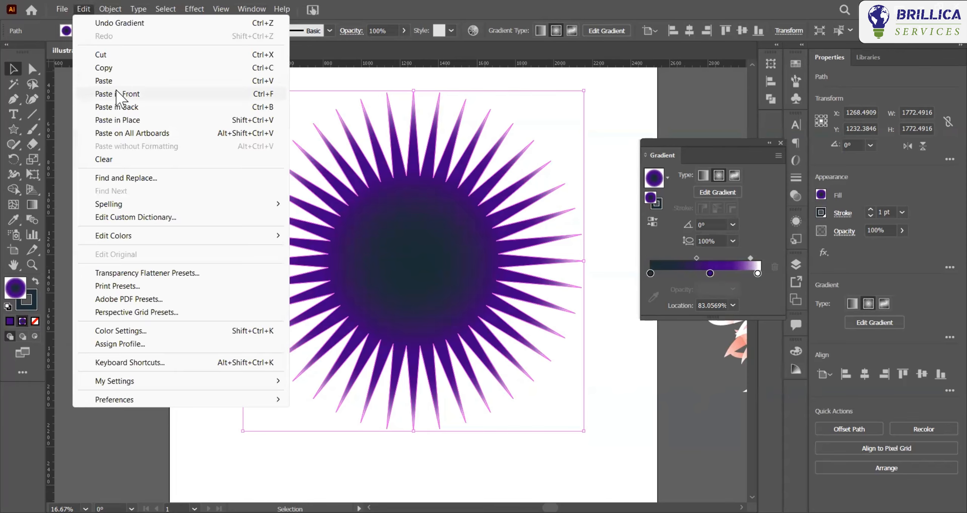
left_click(118, 94)
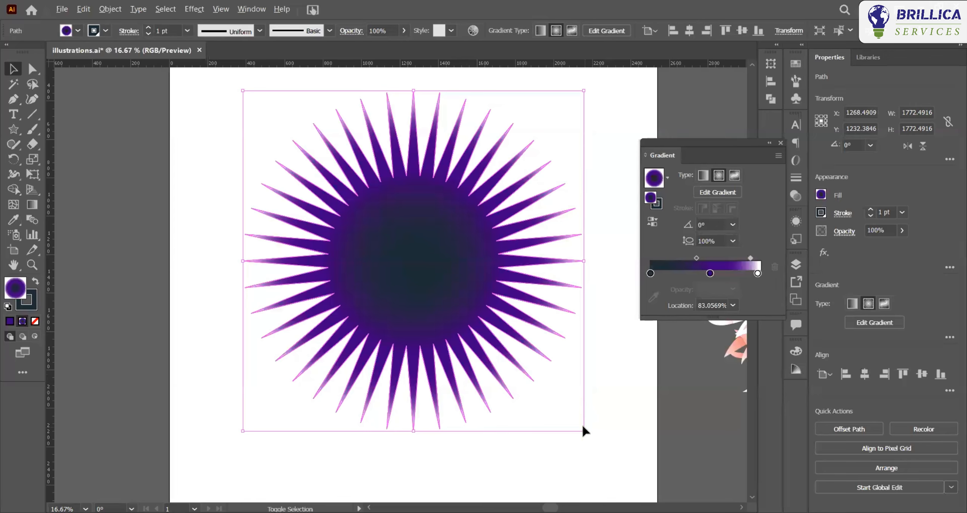
left_click_drag(582, 429, 425, 301)
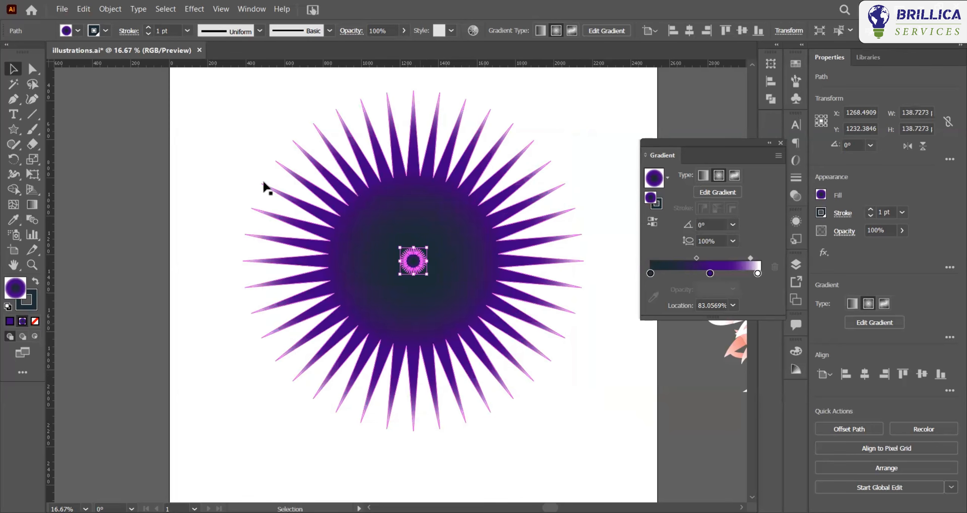
left_click(226, 150)
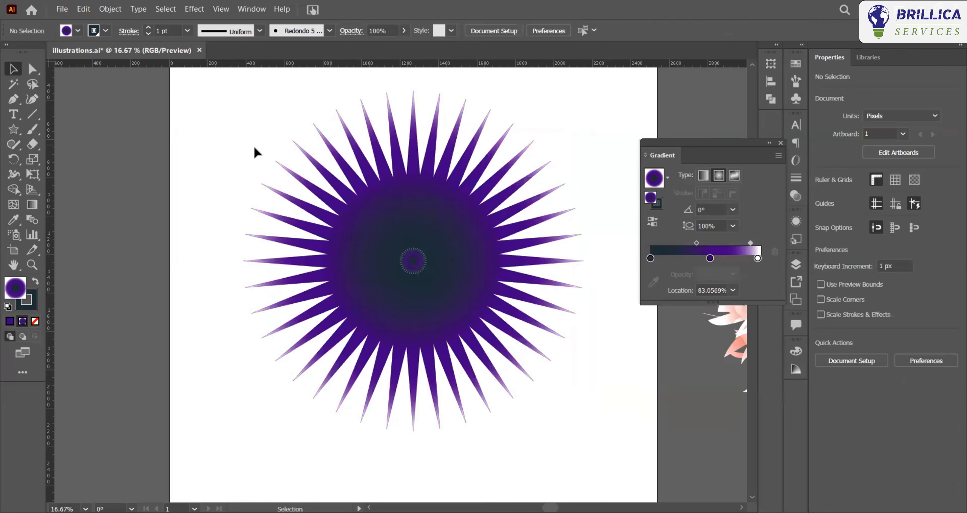
- Select both the large and small stars and make a blend between them
left_click_drag(187, 81, 558, 430)
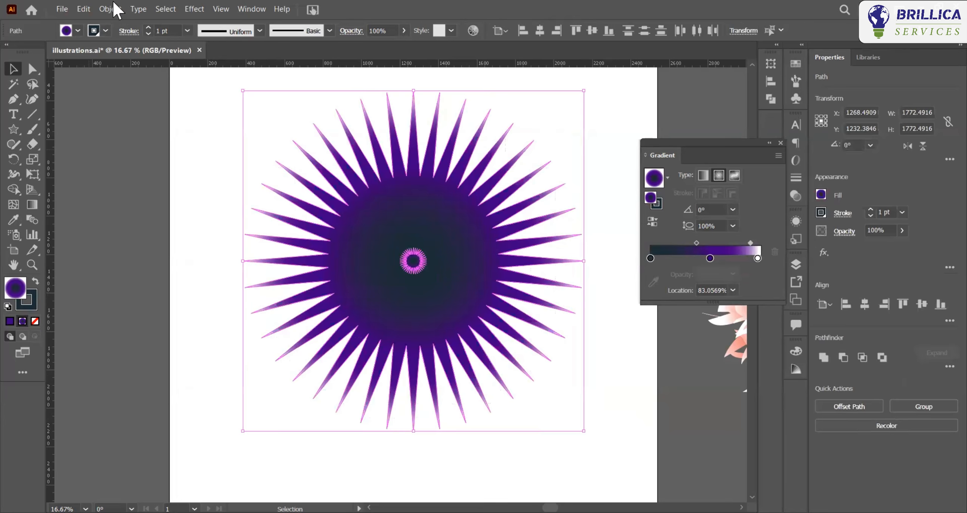
left_click(83, 9)
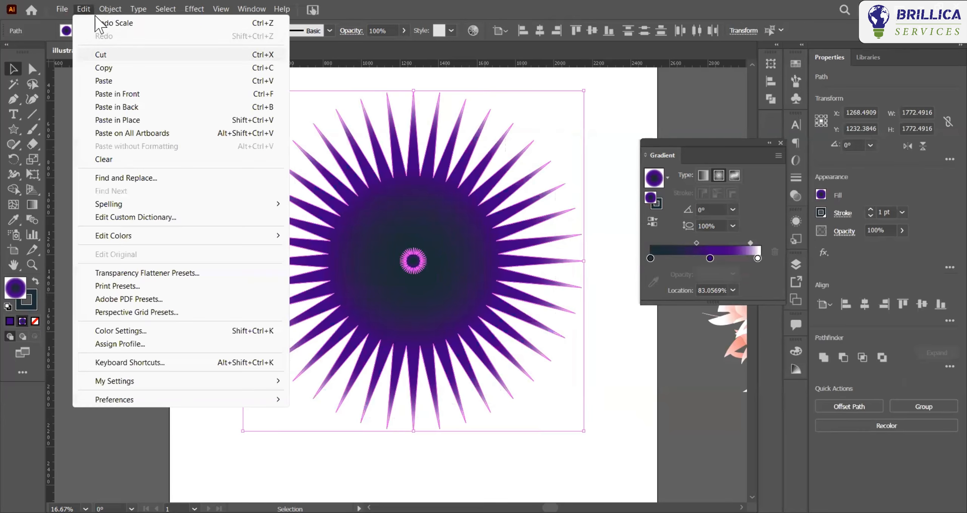
mouse_move(110, 9)
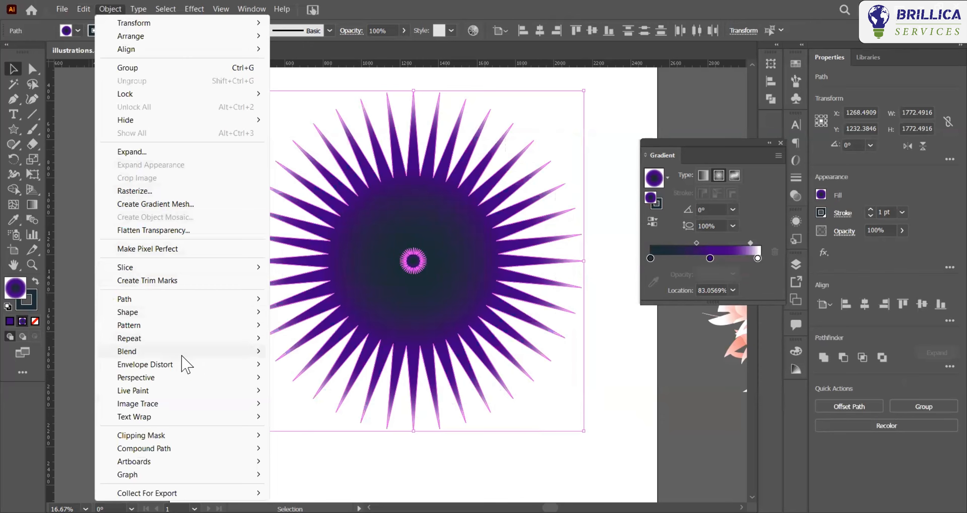
mouse_move(186, 353)
left_click(306, 355)
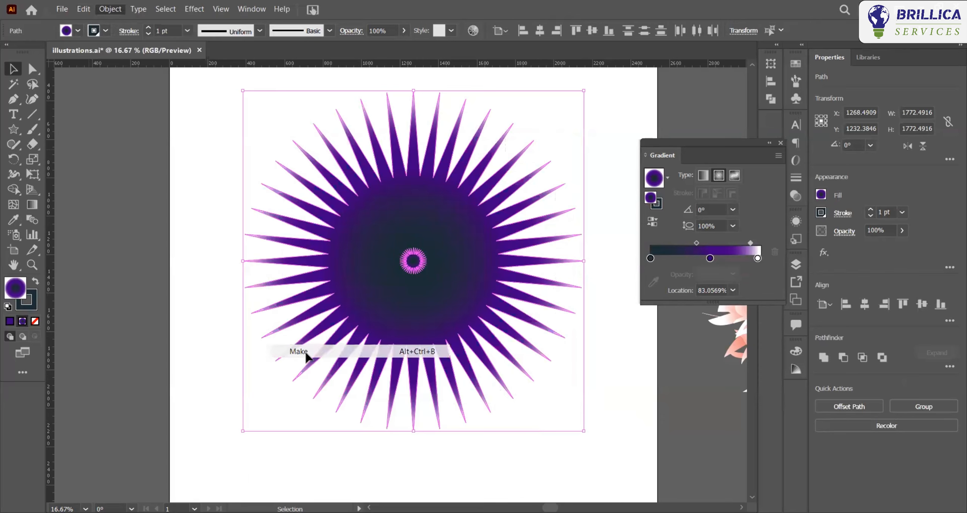
left_click(481, 367)
- Examine the blended star up close, from its centre out to the spike tips, and as a whole
key("ctrl+plus")
key("ctrl+plus")
key("ctrl+plus")
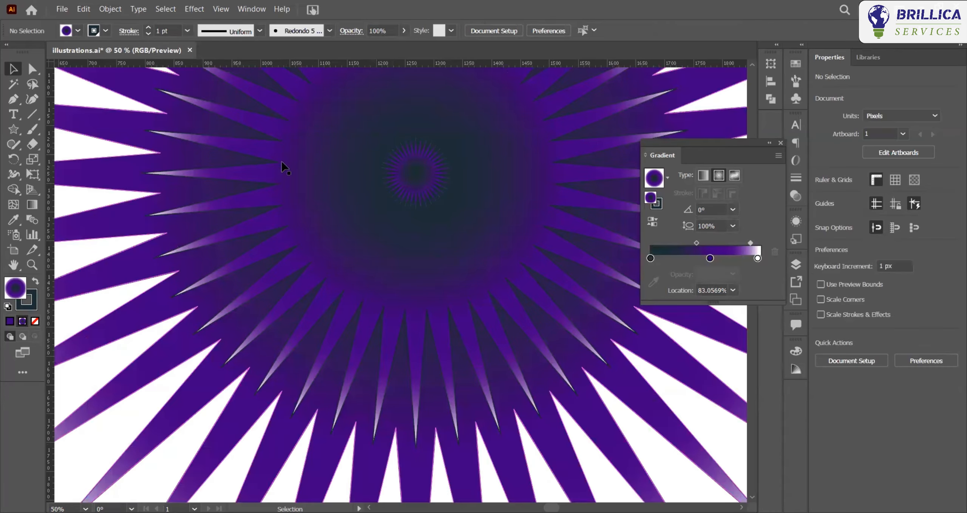
scroll(475, 328, "down", 1)
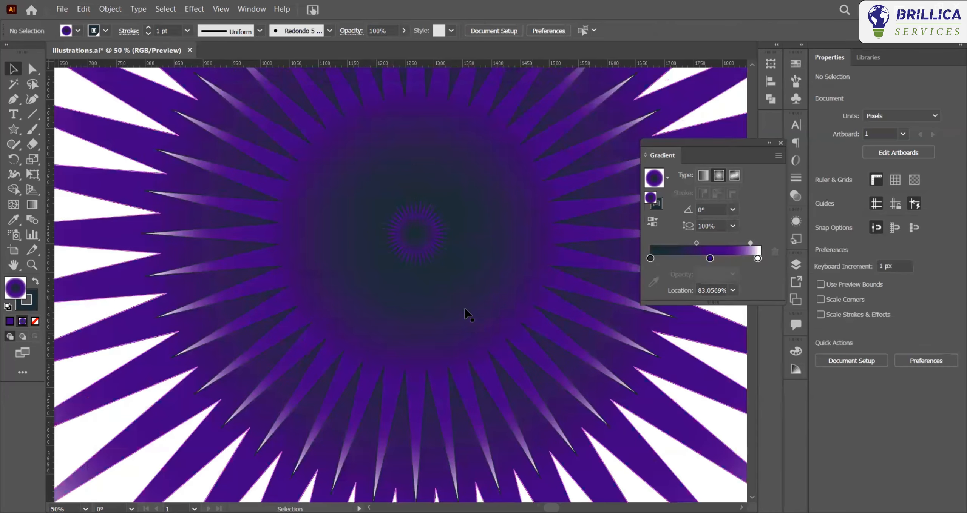
scroll(356, 168, "up", 5)
scroll(423, 310, "up", 2)
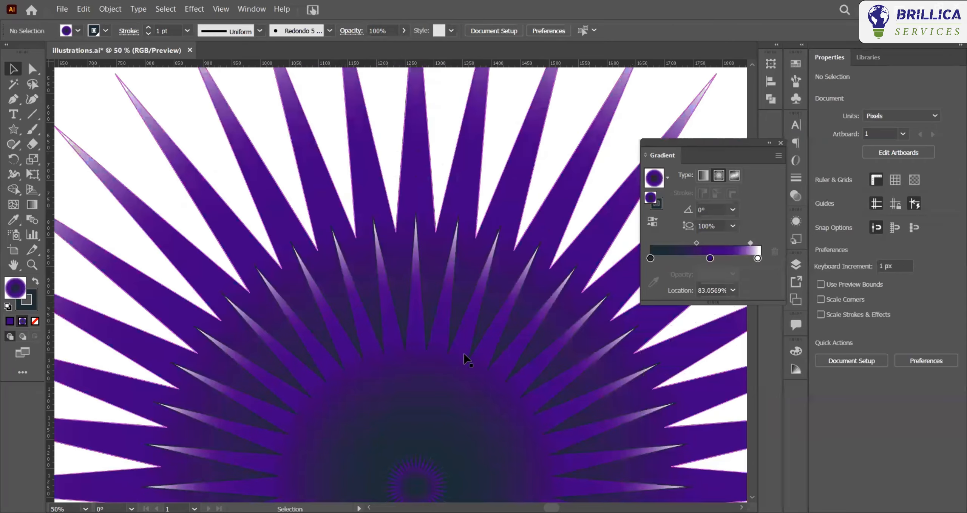
scroll(392, 300, "down", 2)
scroll(307, 390, "down", 4)
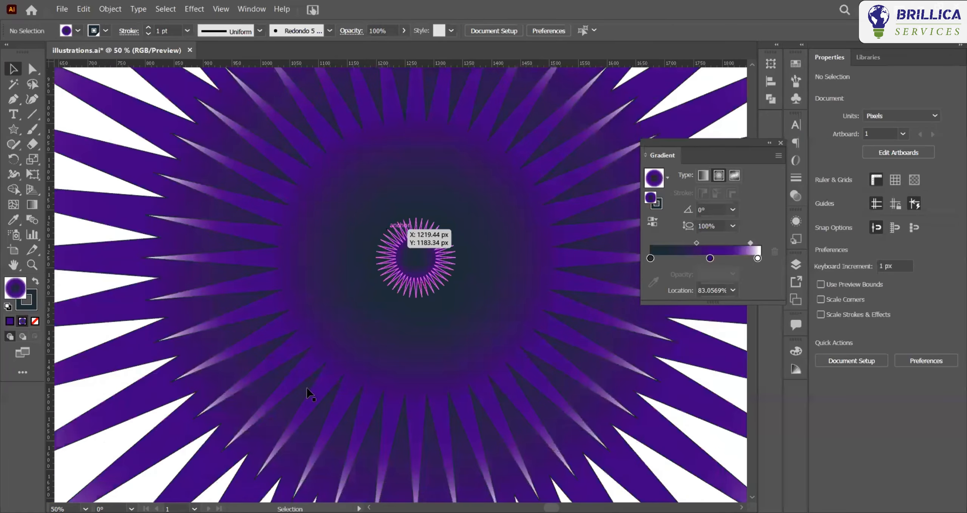
scroll(304, 399, "up", 4)
scroll(290, 381, "down", 5)
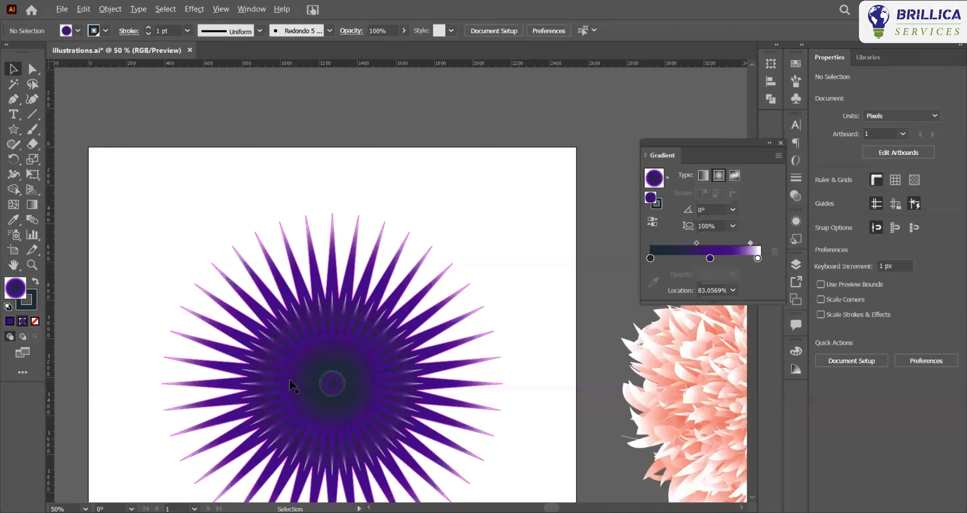
scroll(291, 383, "up", 2)
left_click_drag(341, 274, 417, 203)
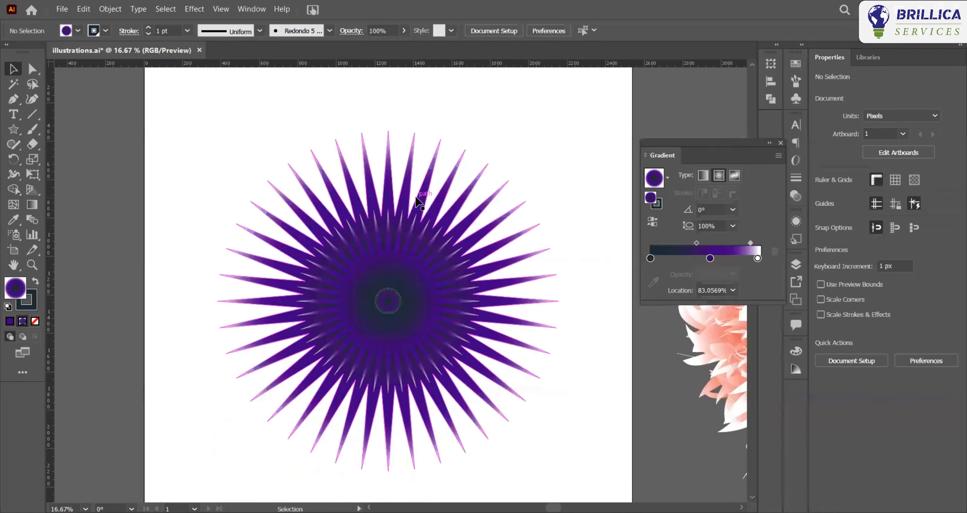
scroll(395, 255, "up", 2)
scroll(397, 224, "down", 1)
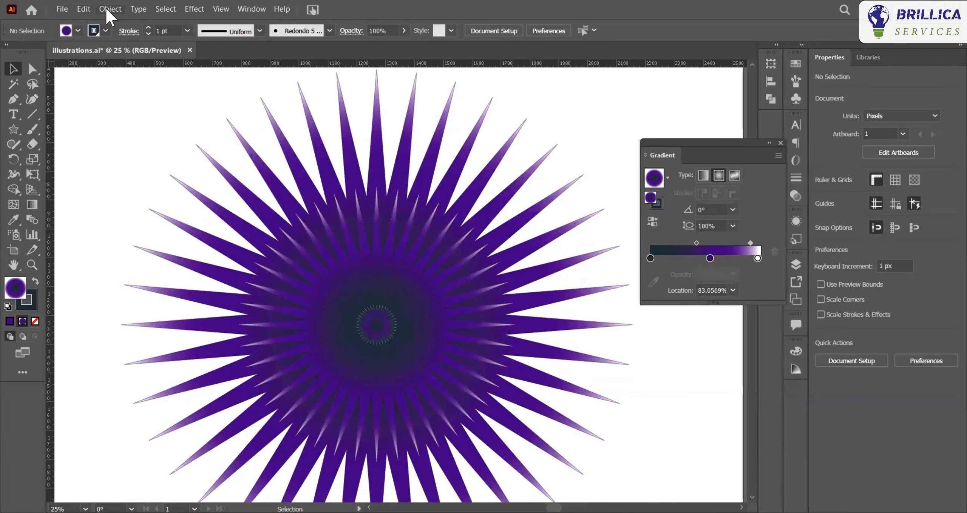
- Set the star blend's spacing to Specified Steps with 60 steps, then deselect it
left_click(374, 298)
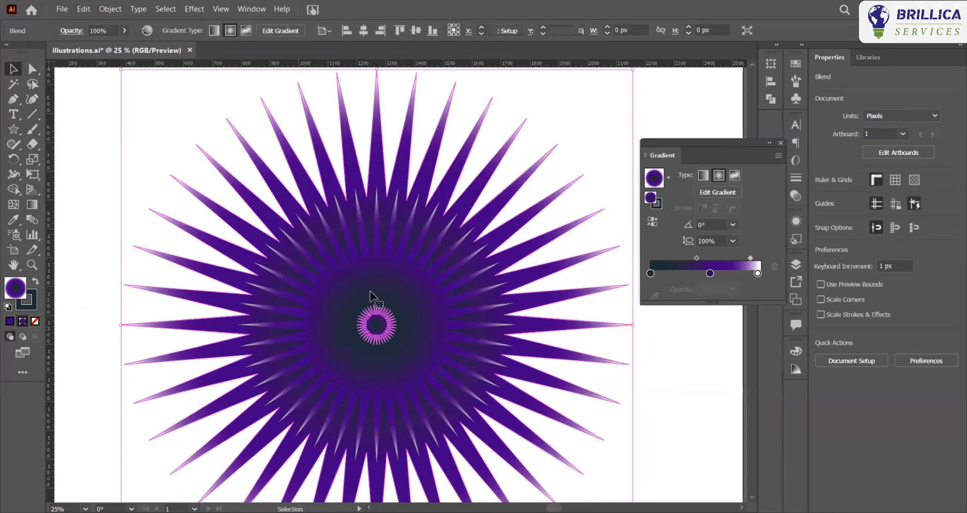
left_click(110, 9)
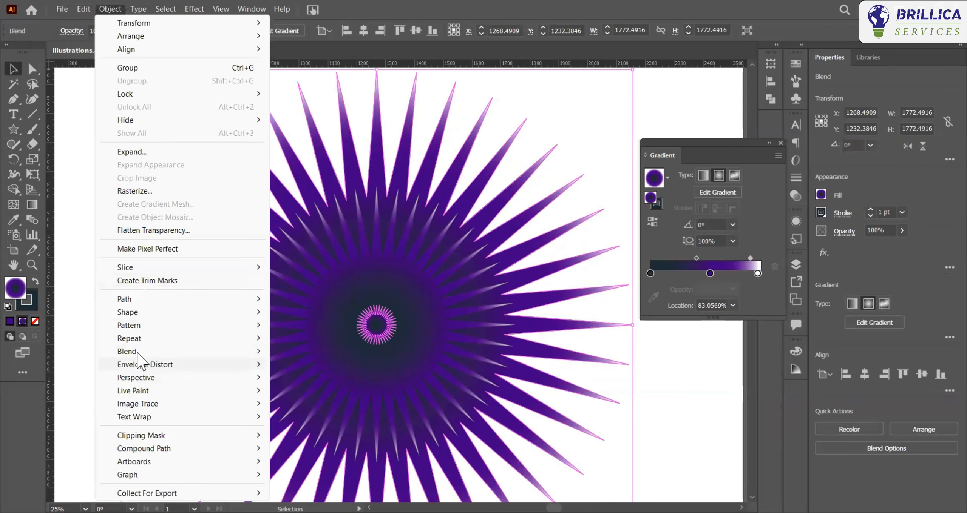
mouse_move(191, 352)
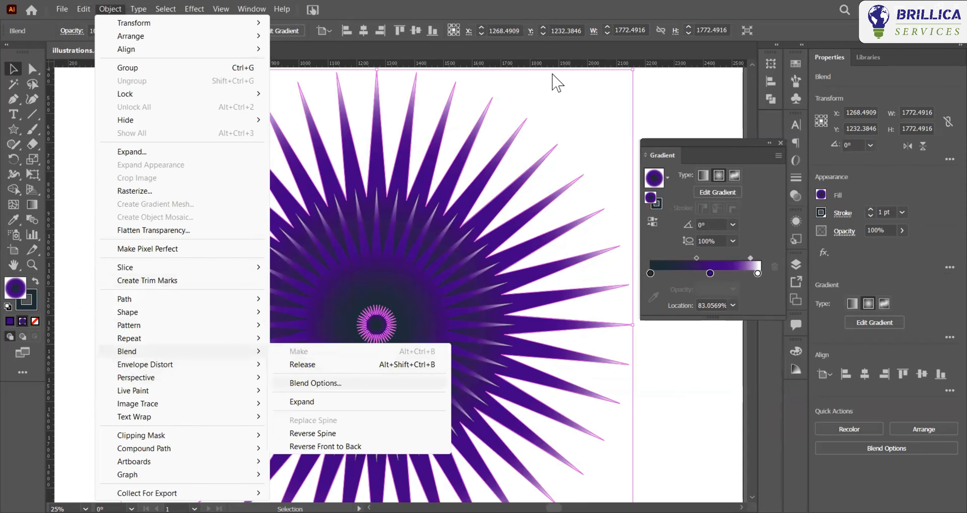
key("Return")
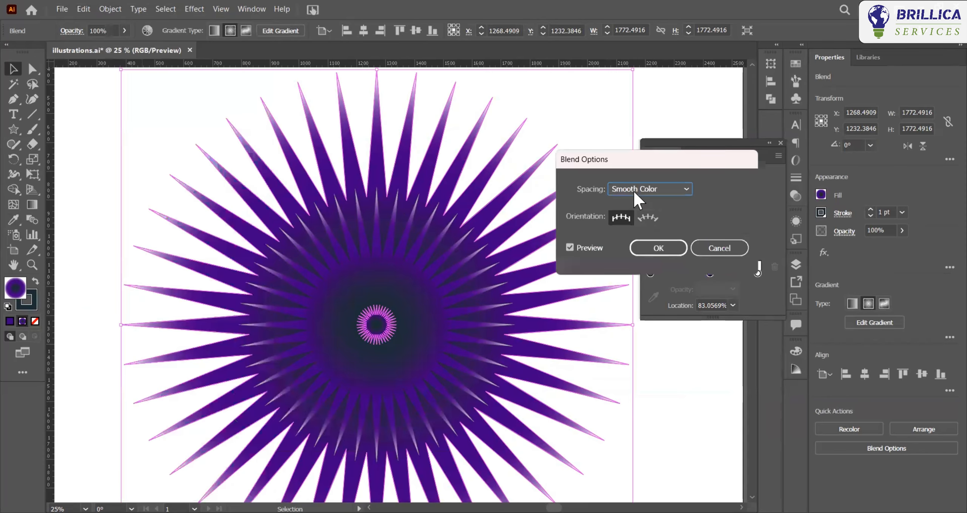
left_click(632, 190)
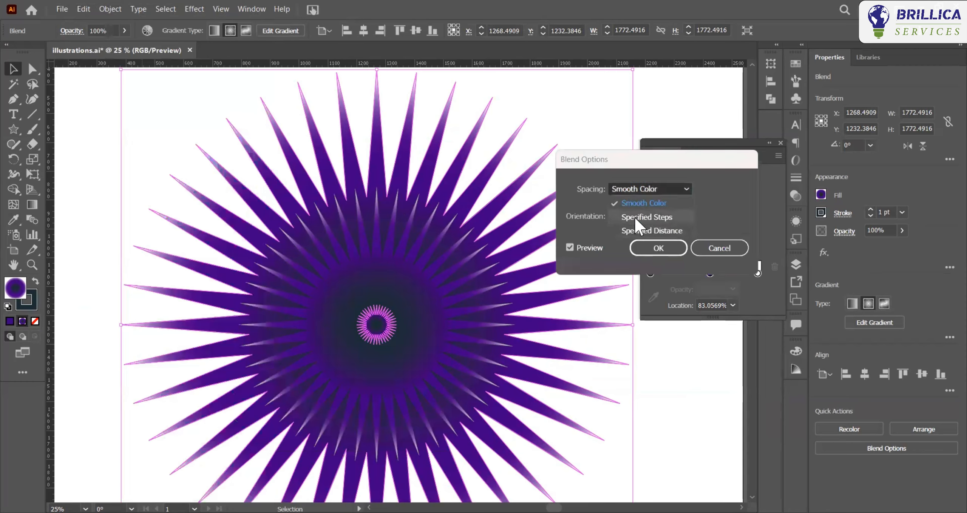
left_click(638, 217)
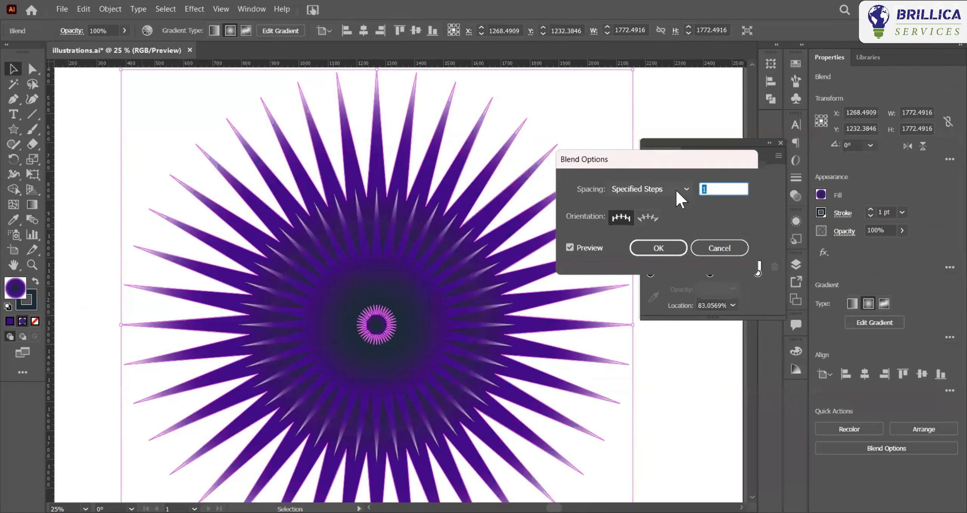
type("60")
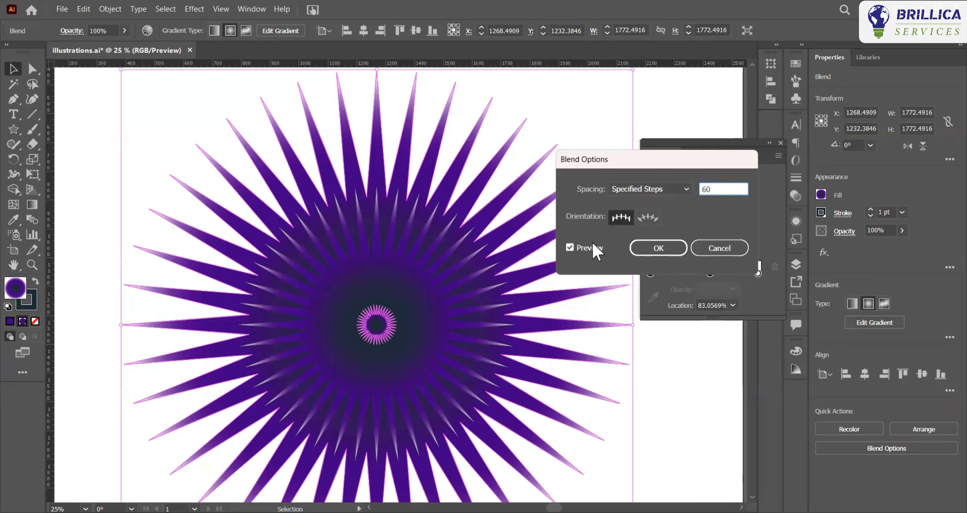
left_click(673, 246)
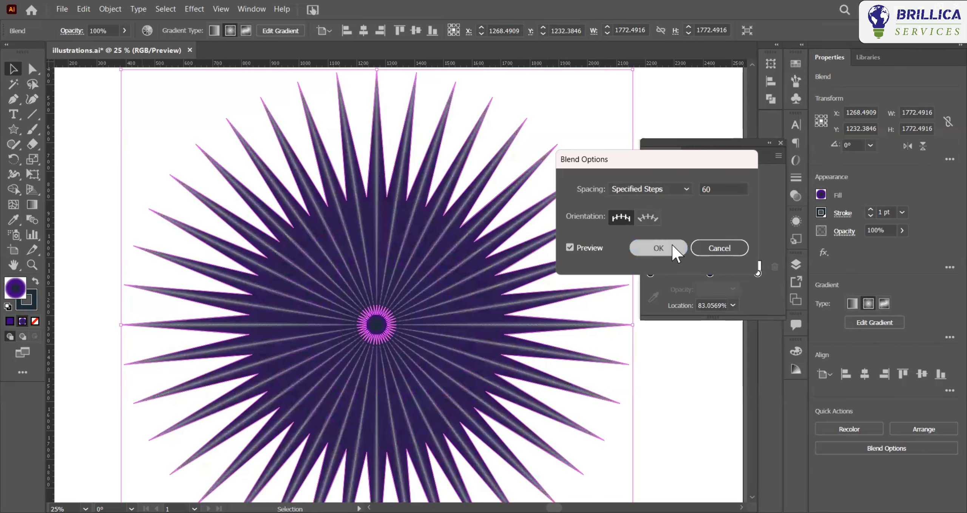
left_click(656, 401)
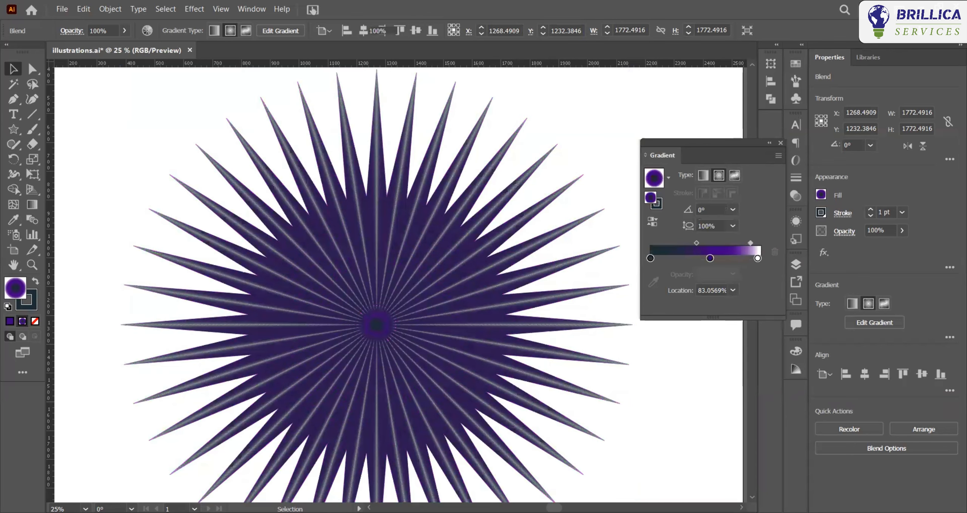
left_click(656, 401)
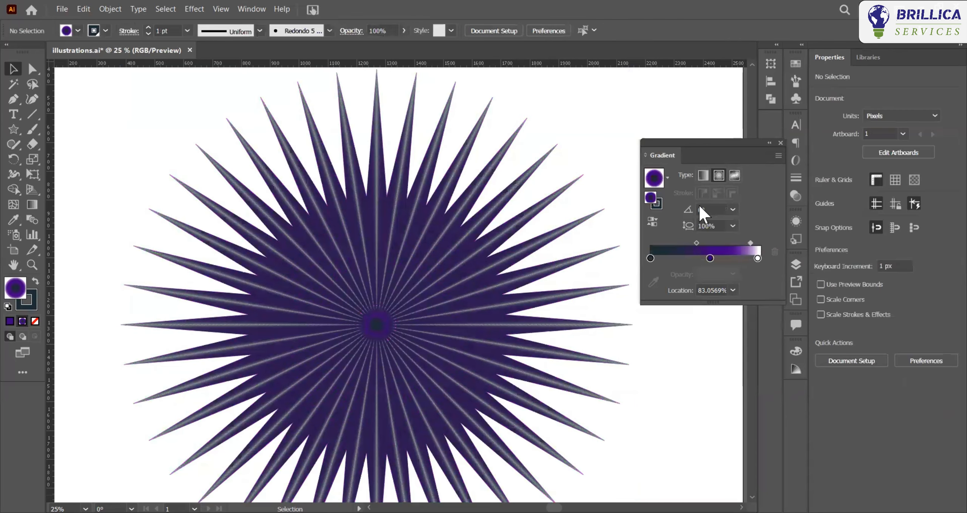
- Collapse the floating Gradient panel to an icon and bring the whole star blend into view
left_click(769, 144)
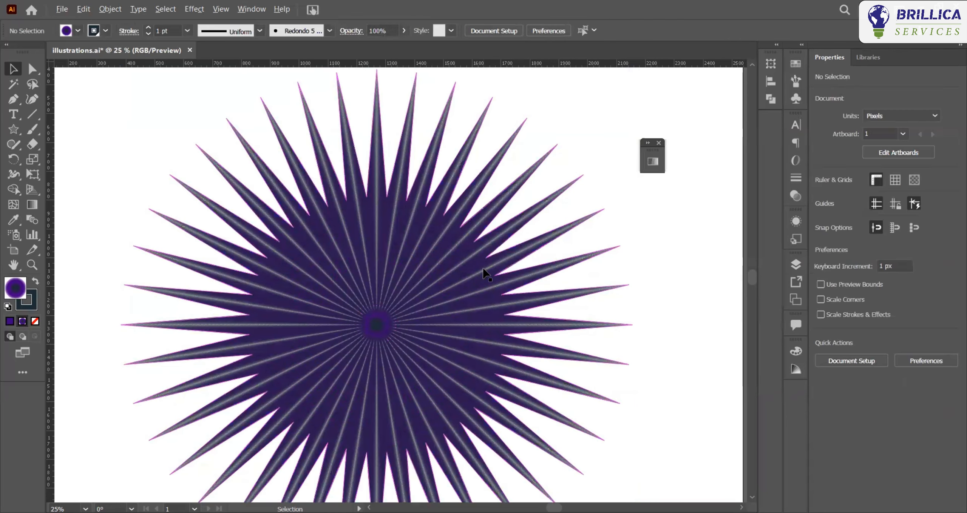
scroll(482, 269, "down", 4)
scroll(479, 310, "up", 2)
scroll(457, 336, "up", 2)
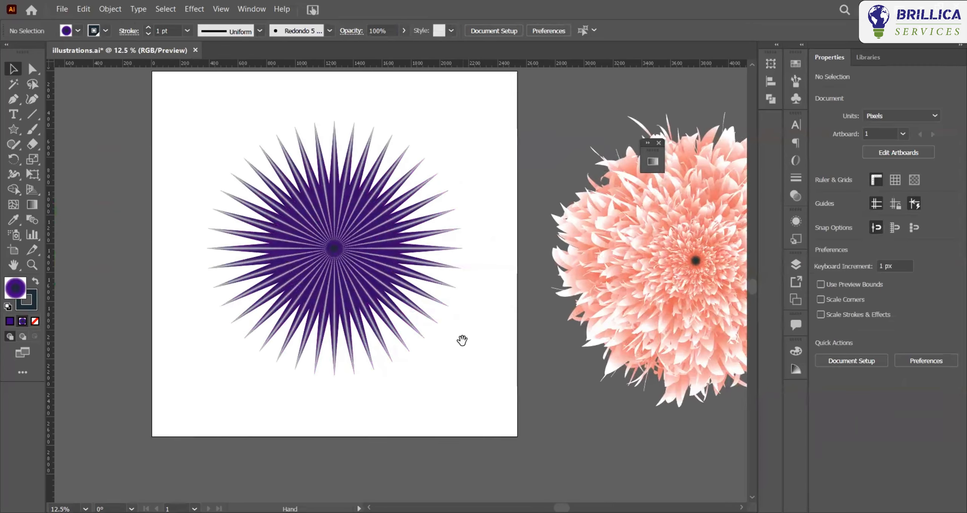
scroll(409, 254, "up", 2)
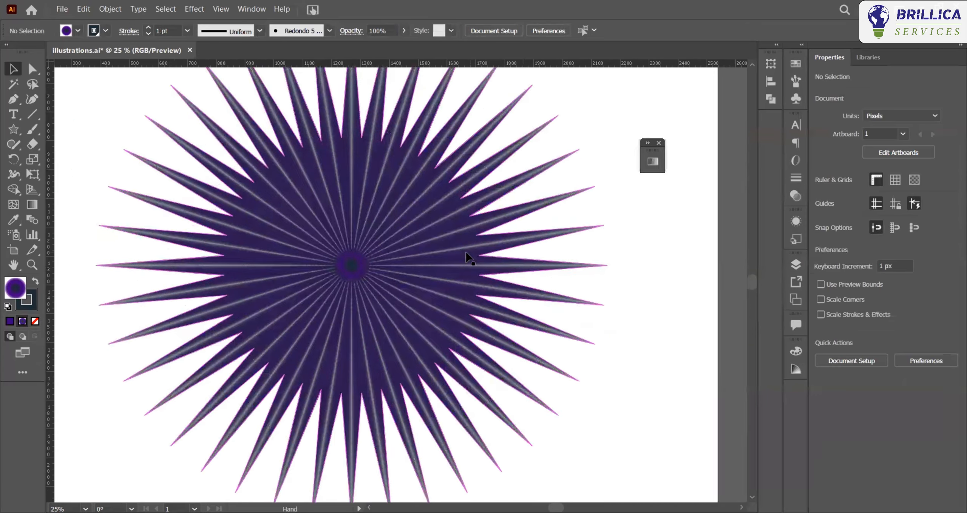
scroll(468, 259, "down", 1)
- Apply a Tweak effect to the star blend with 15% horizontal and 15% vertical Relative amounts, then deselect it
left_click_drag(223, 75, 616, 425)
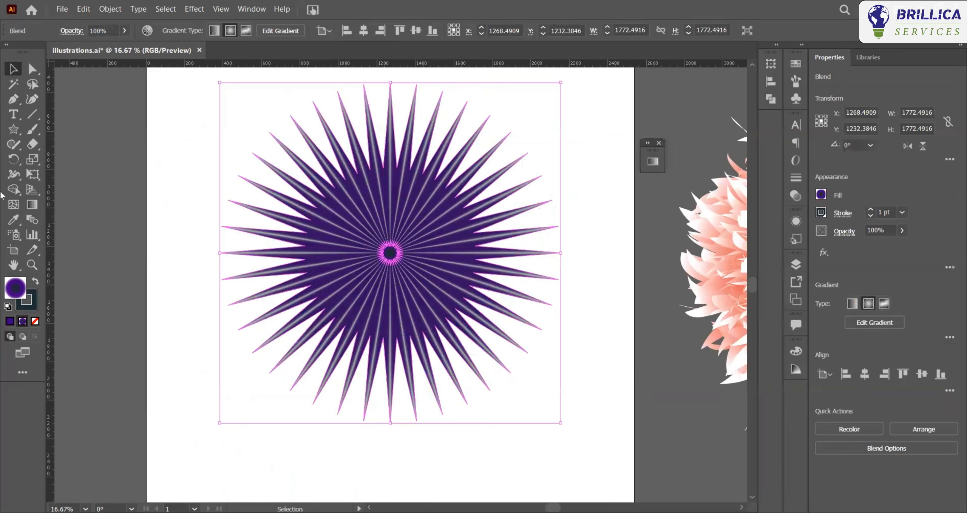
left_click(196, 7)
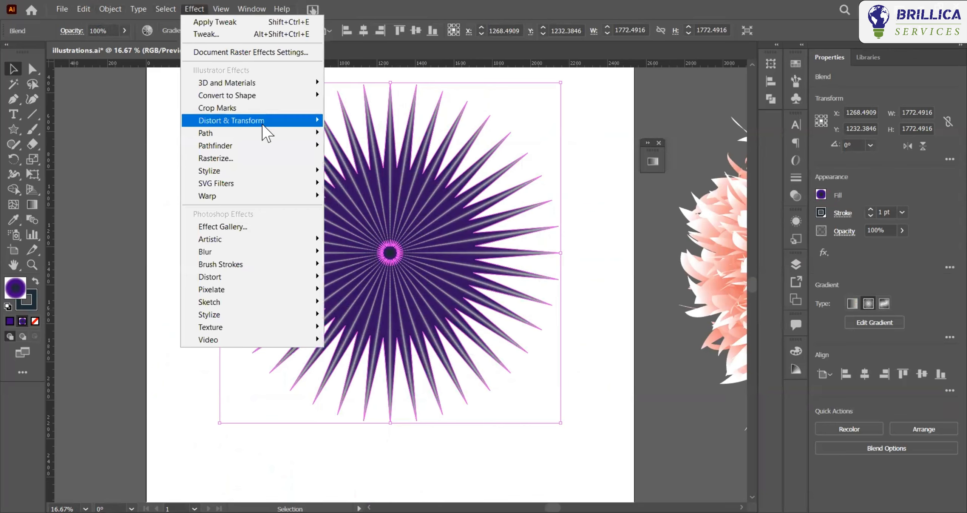
mouse_move(263, 127)
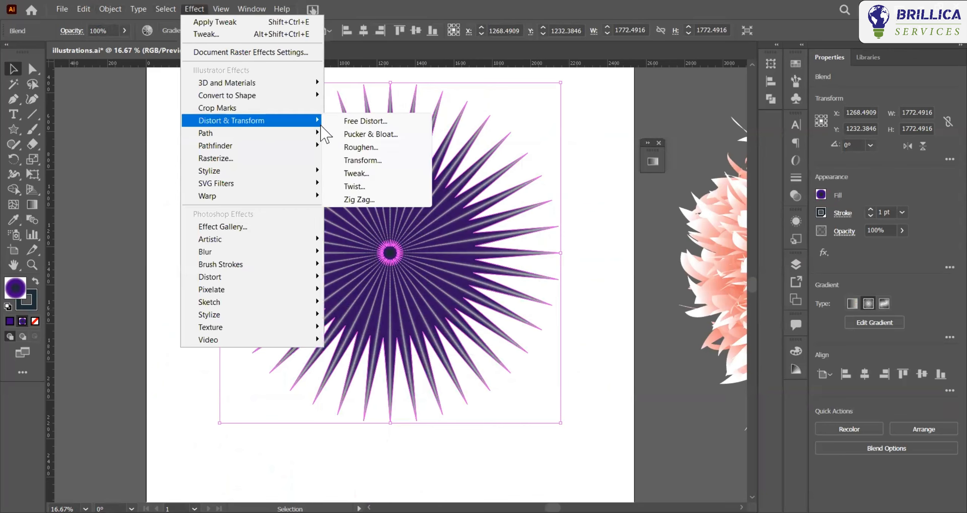
left_click(361, 175)
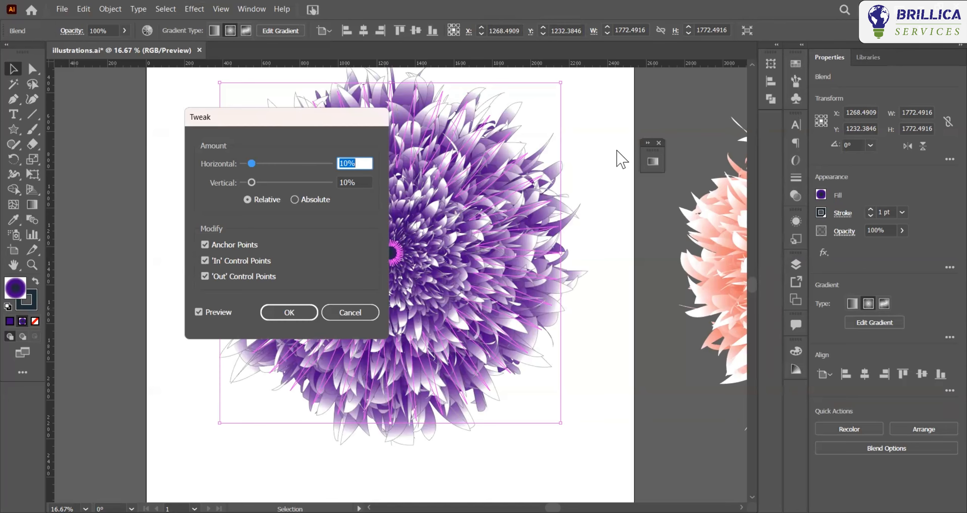
mouse_move(615, 153)
left_mouse_down()
mouse_move(628, 152)
mouse_move(618, 152)
left_mouse_up()
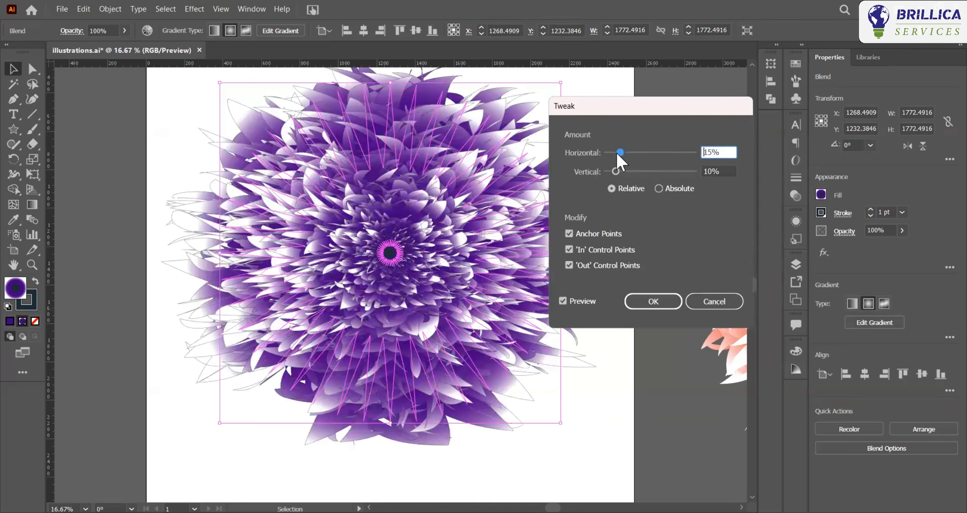
double_click(714, 171)
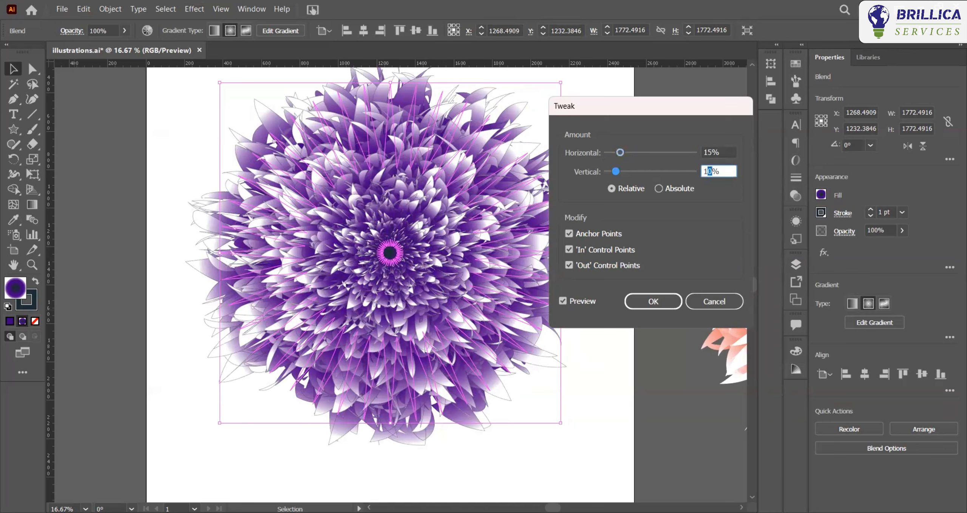
type("5")
left_click(659, 188)
left_click(619, 188)
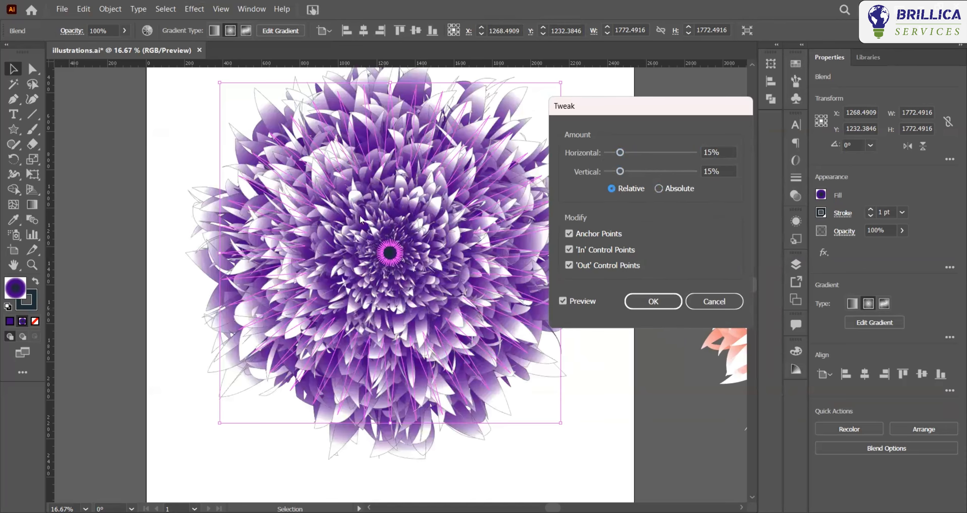
left_click(653, 302)
left_click(597, 387)
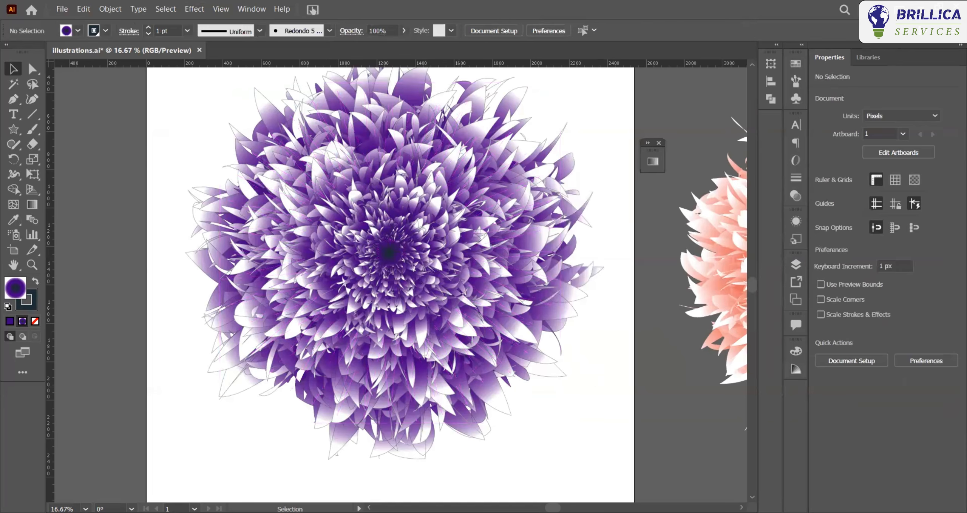
- Examine the tweaked purple flower's petals from its upper edge down to its lower edge
scroll(313, 345, "up", 2)
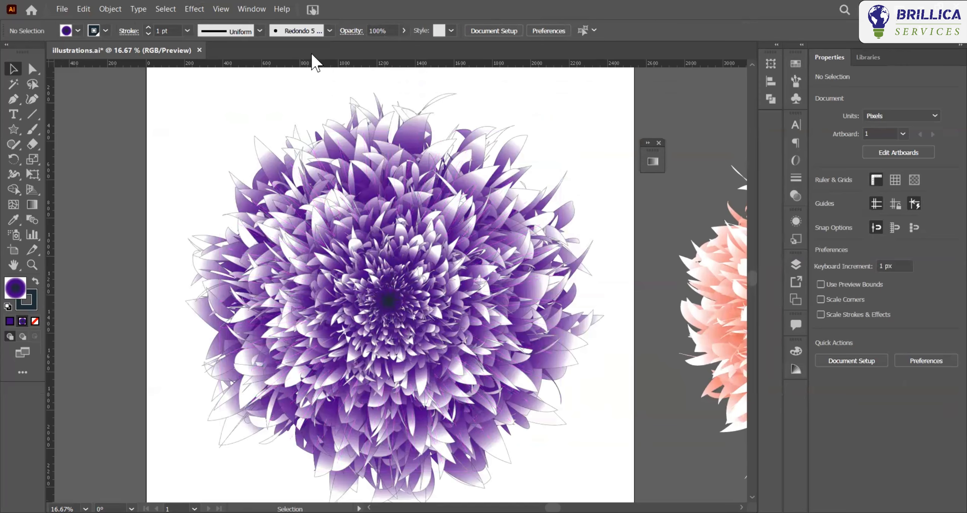
scroll(323, 131, "down", 2)
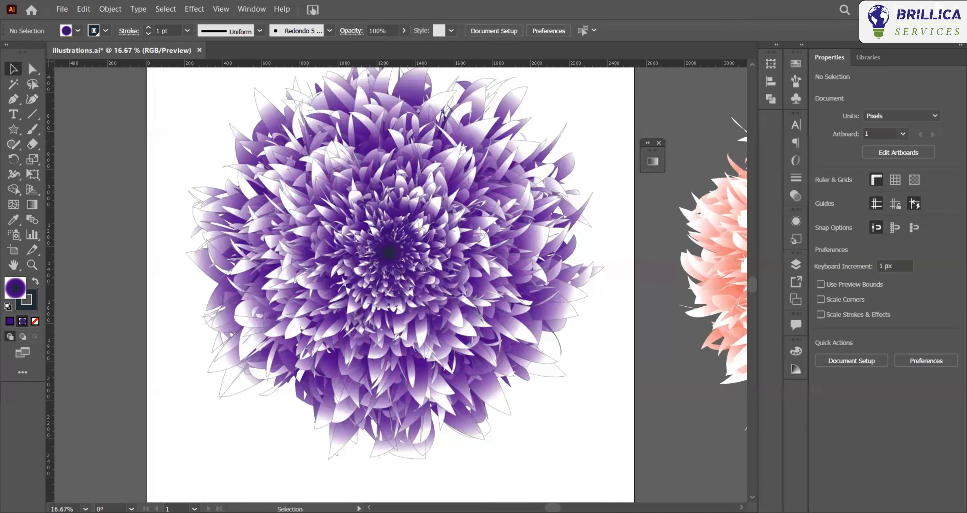
scroll(416, 314, "down", 2)
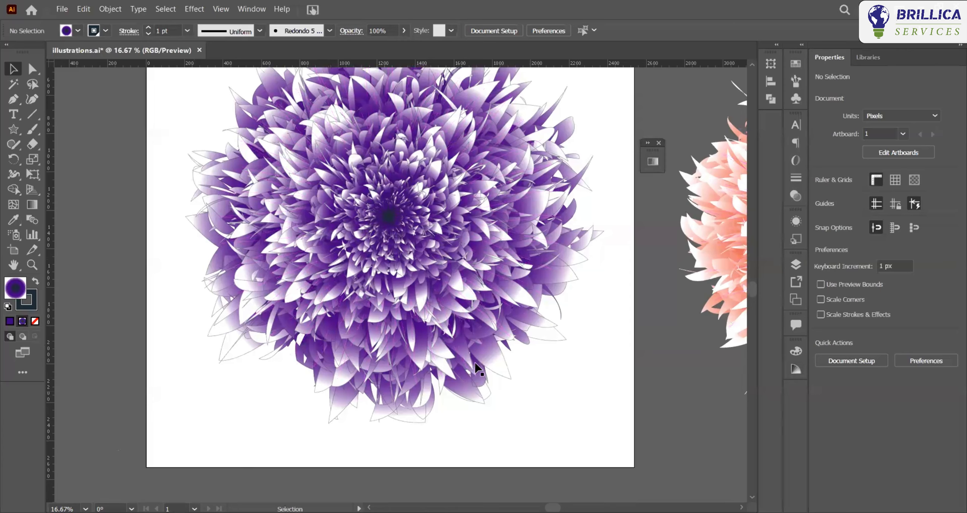
scroll(480, 370, "up", 1)
scroll(494, 275, "up", 3)
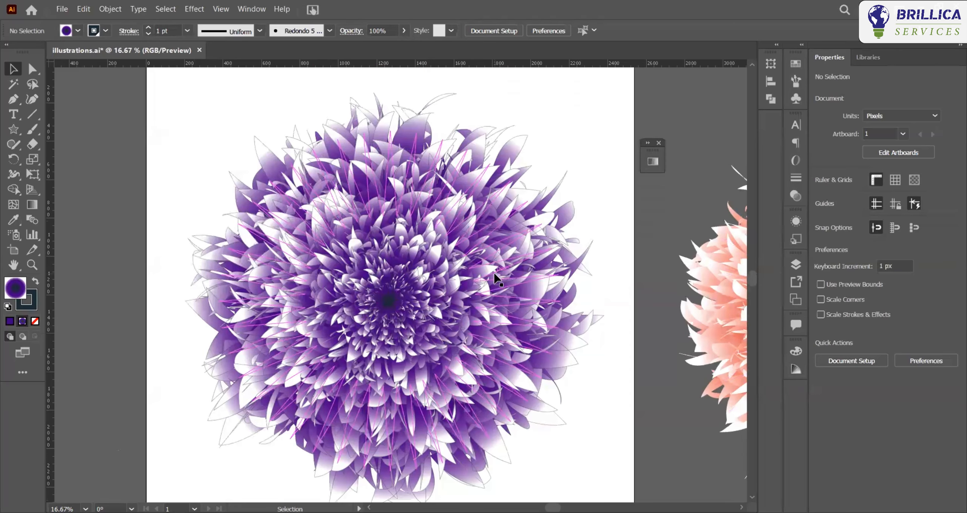
scroll(493, 278, "down", 3)
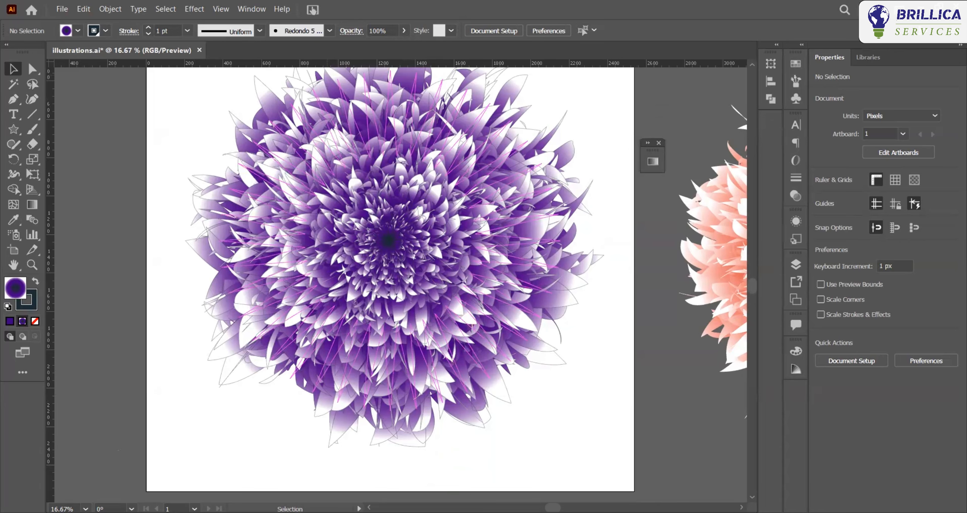
scroll(402, 406, "down", 1)
scroll(401, 405, "up", 13)
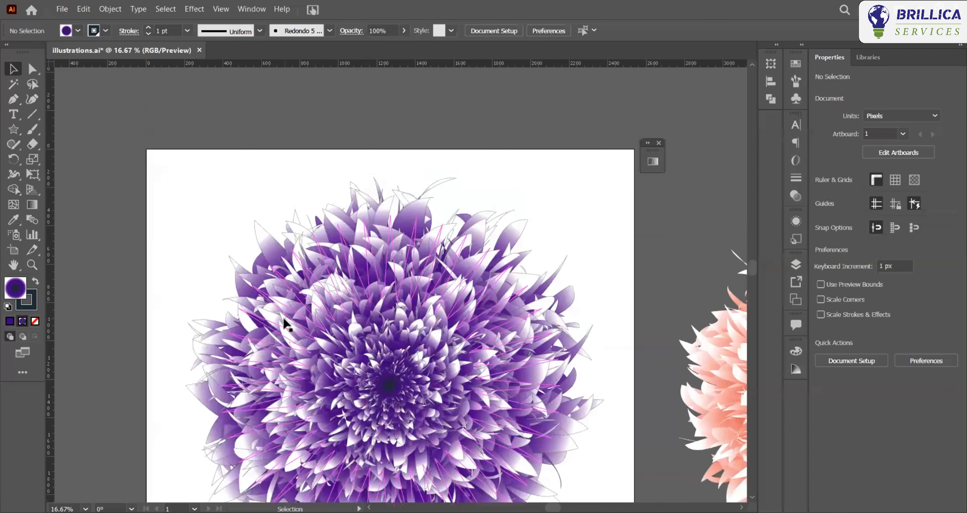
scroll(402, 405, "down", 8)
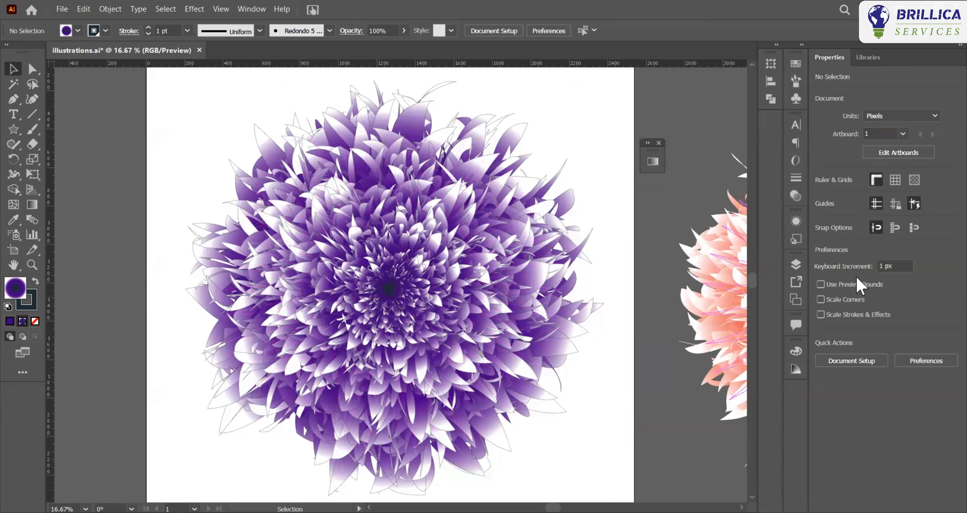